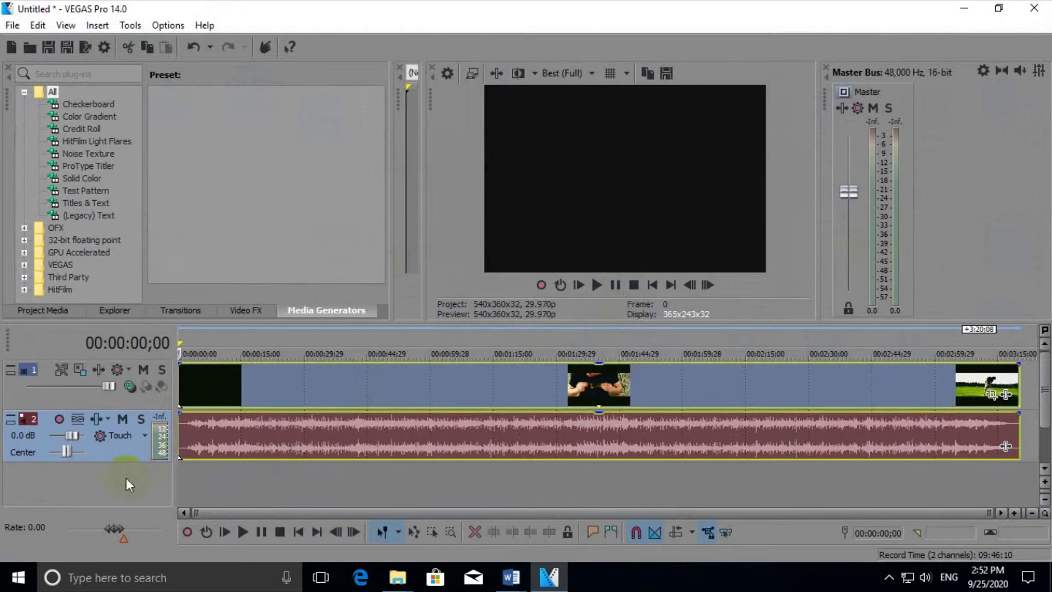
Insert a new empty audio track below the music's audio track.
{"action": "left_click", "coordinate": [510, 447]}
{"action": "right_click", "coordinate": [91, 474]}
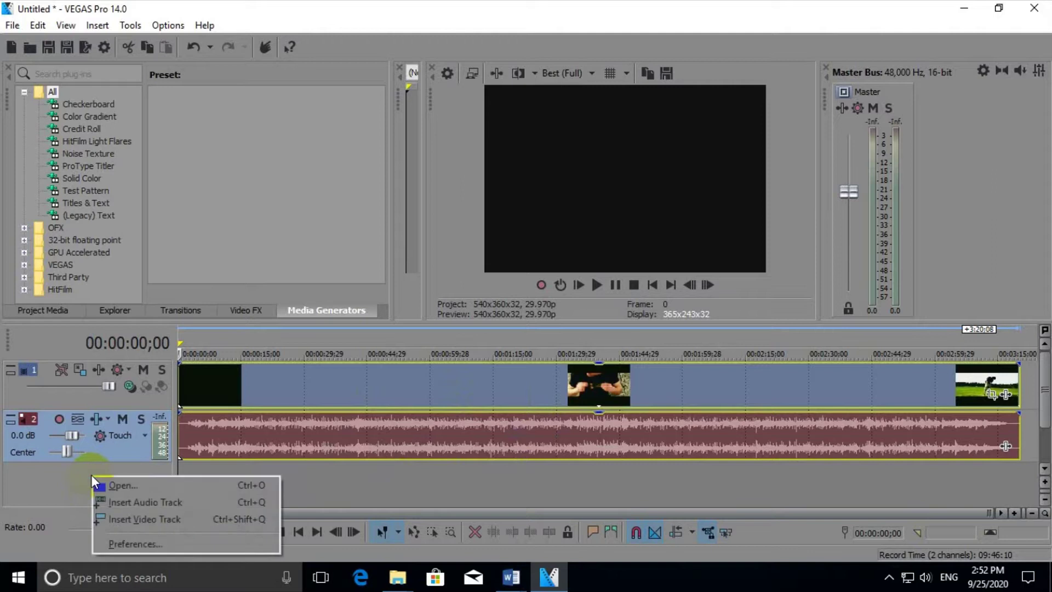
{"action": "left_click", "coordinate": [129, 503]}
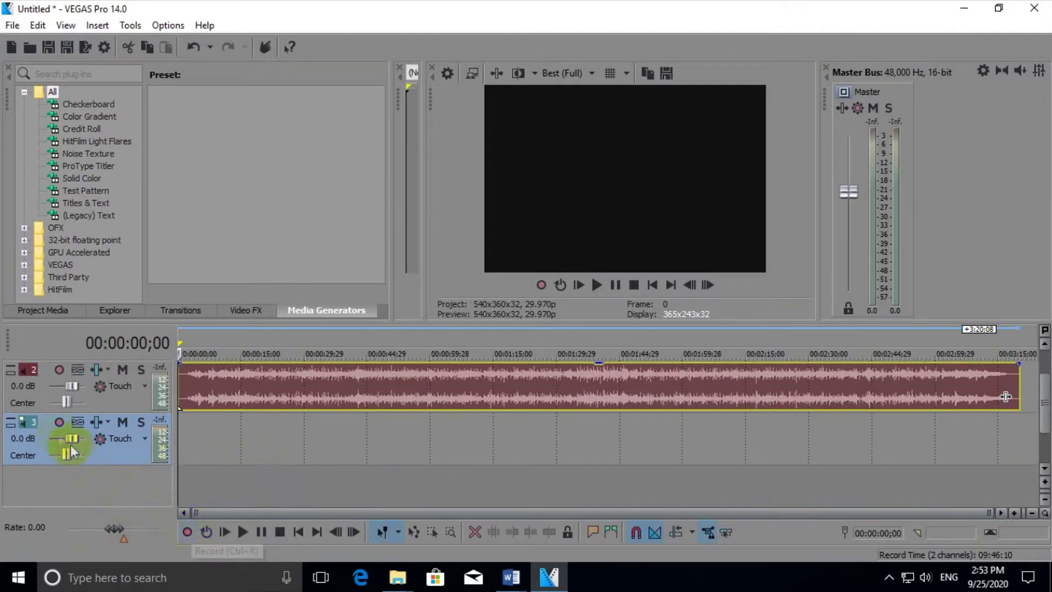
Start recording with the "kaw nkauj" desktop folder as the project's recorded files folder.
{"action": "left_click", "coordinate": [186, 532]}
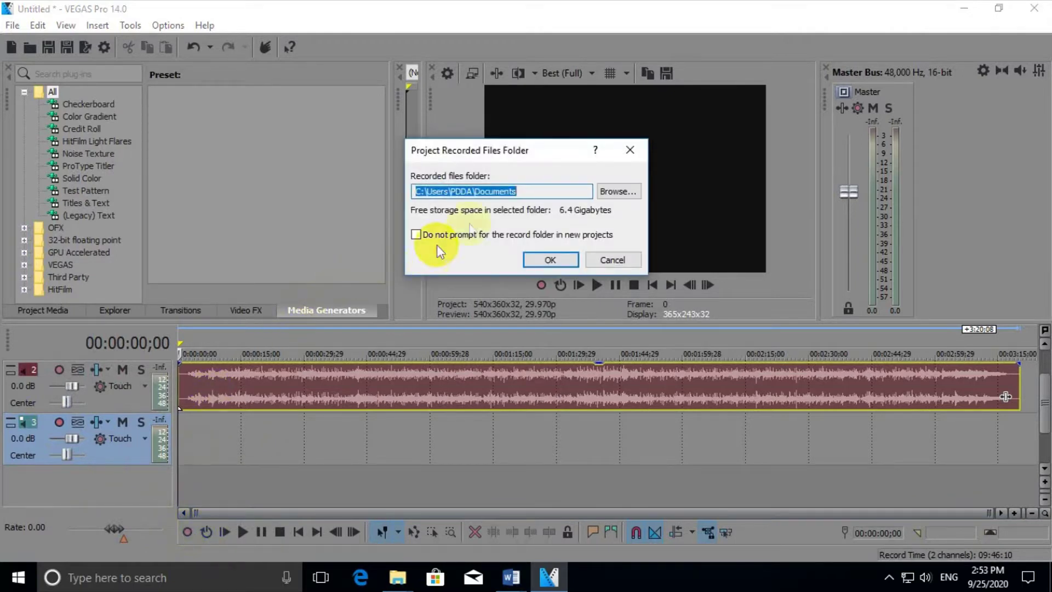
{"action": "left_click", "coordinate": [622, 191]}
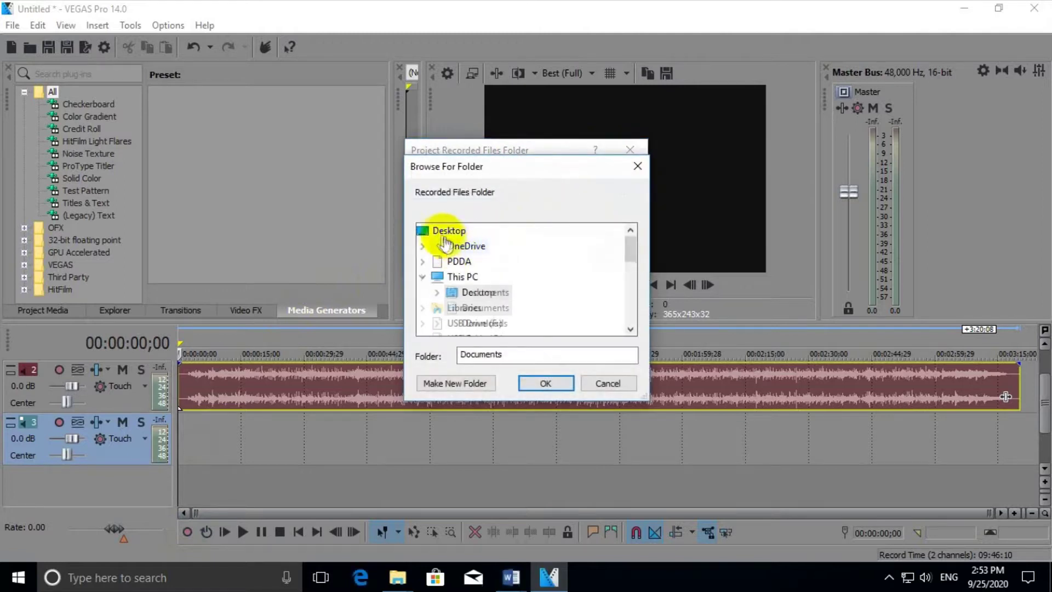
{"action": "left_click", "coordinate": [439, 232]}
{"action": "scroll", "coordinate": [466, 305], "scroll_direction": "down", "scroll_amount": 2}
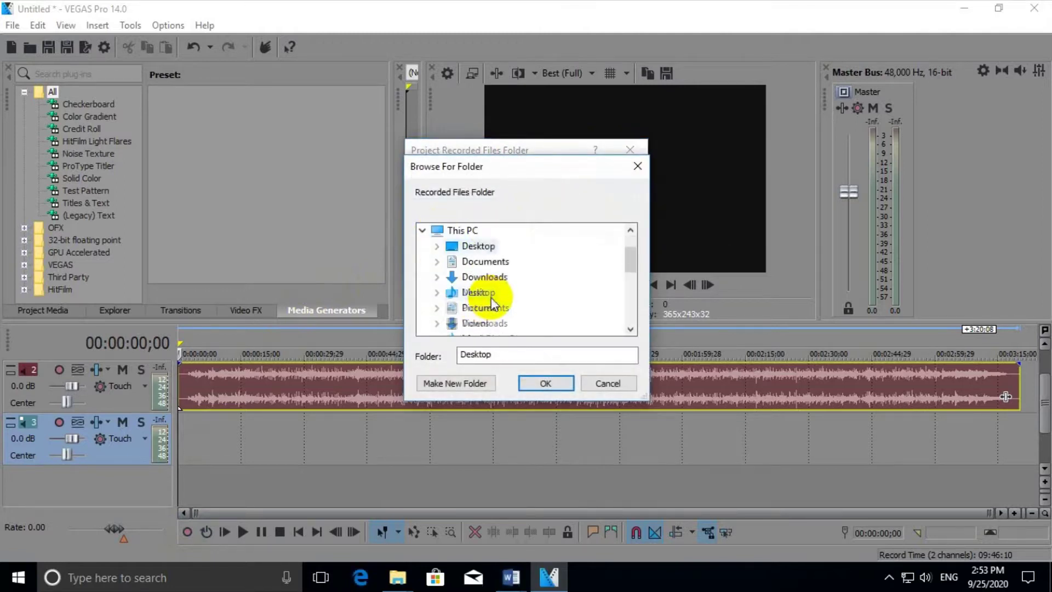
{"action": "scroll", "coordinate": [492, 303], "scroll_direction": "down", "scroll_amount": 4}
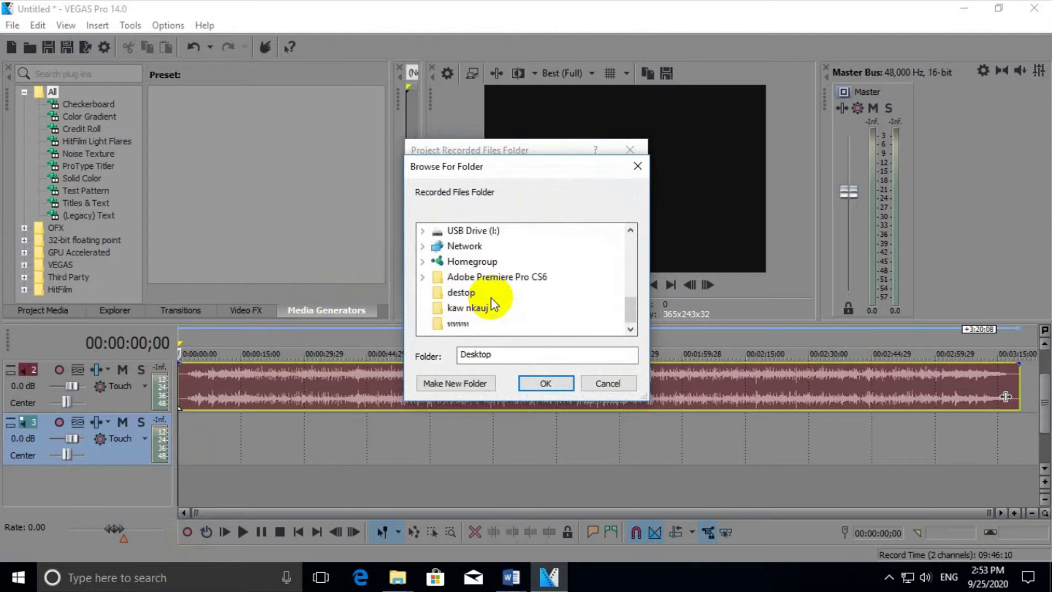
{"action": "left_click", "coordinate": [456, 310]}
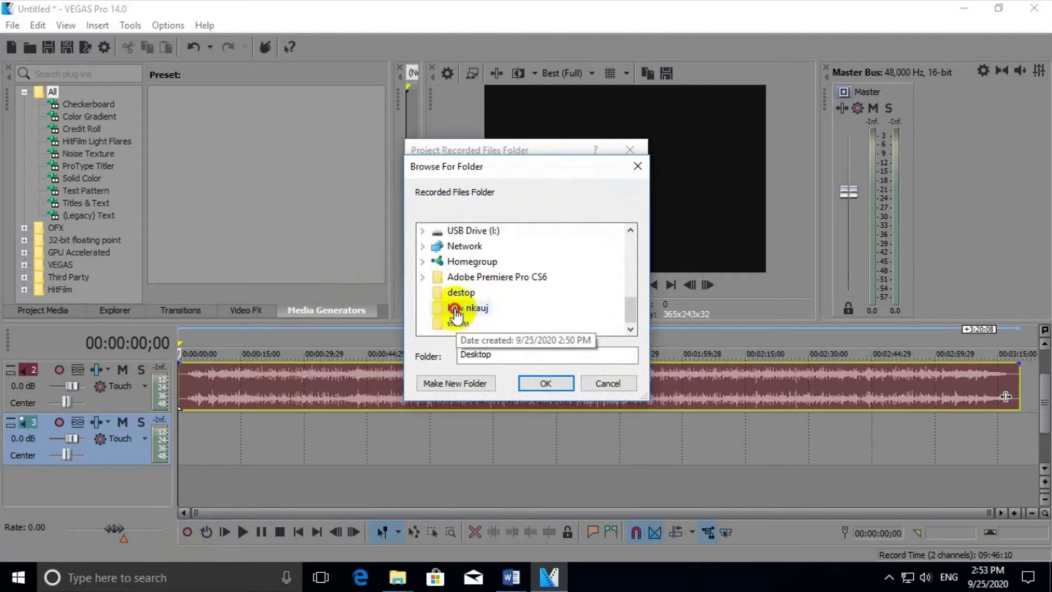
{"action": "left_click", "coordinate": [546, 383]}
{"action": "left_click", "coordinate": [430, 239]}
{"action": "left_click", "coordinate": [550, 259]}
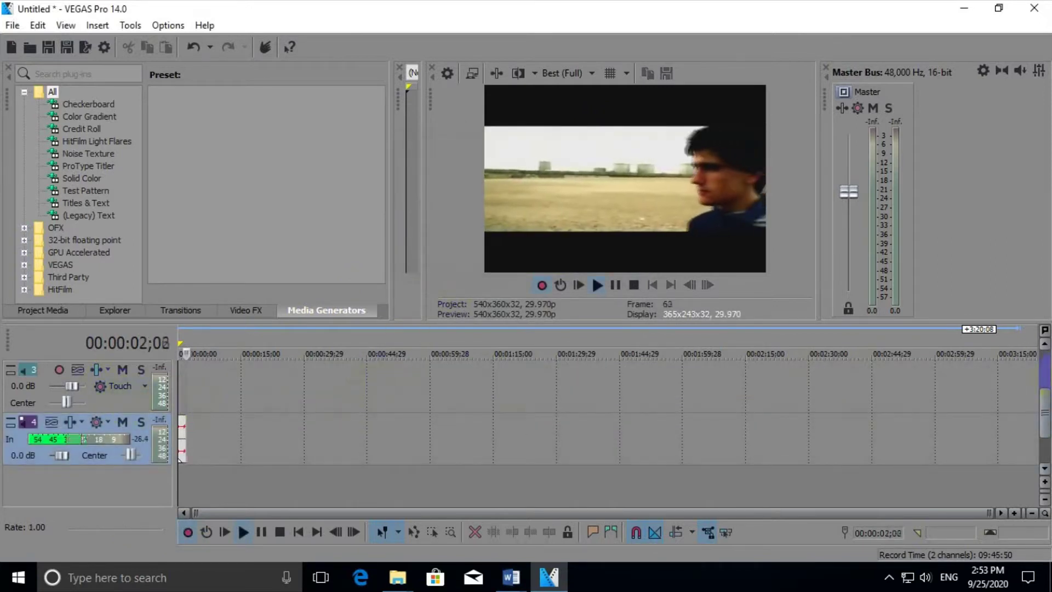
Stop the test recording and delete all its recorded files from the drive.
{"action": "left_click", "coordinate": [613, 285]}
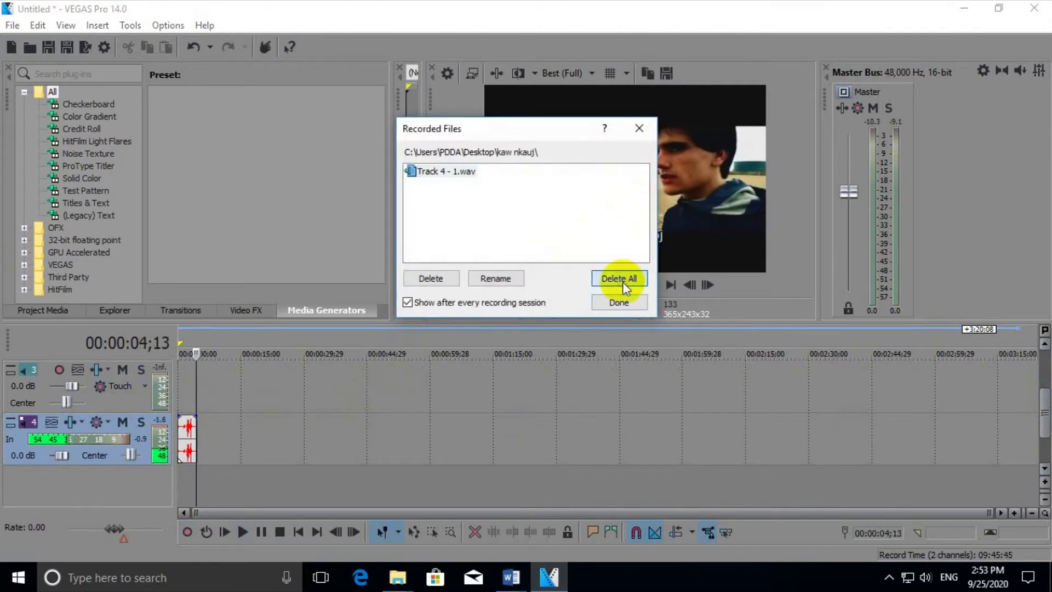
{"action": "left_click", "coordinate": [622, 282]}
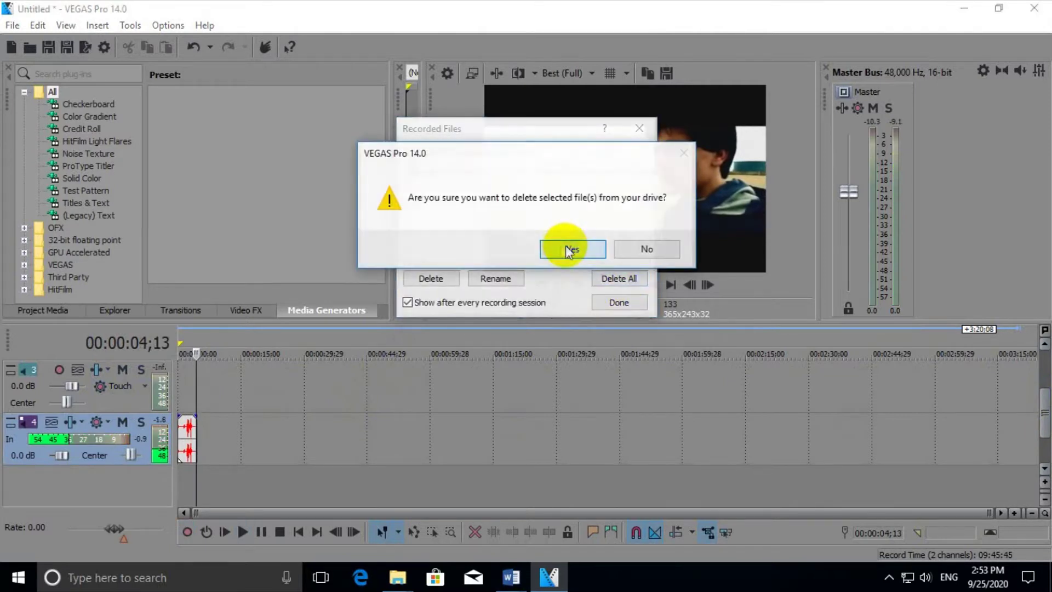
{"action": "left_click", "coordinate": [570, 249]}
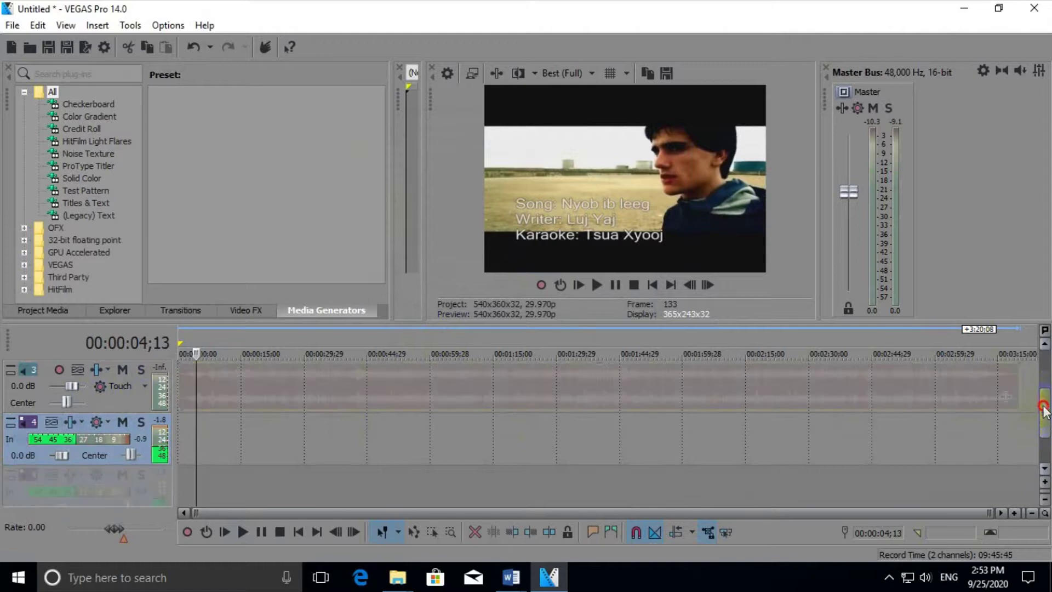
Delete the empty audio track 3 between the music track and the recording track.
{"action": "left_click_drag", "start_coordinate": [1044, 408], "coordinate": [1044, 395]}
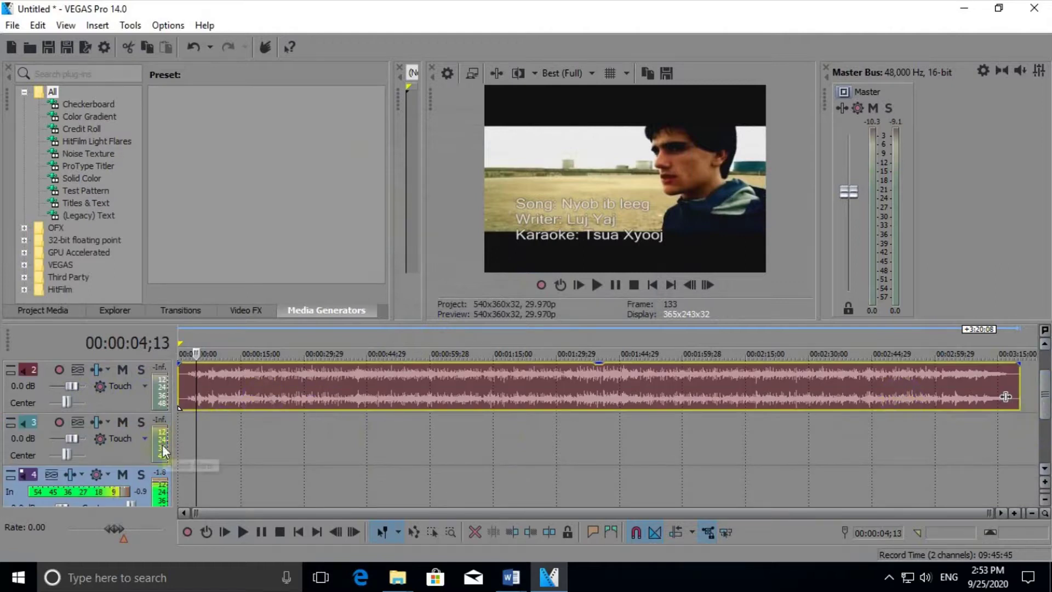
{"action": "right_click", "coordinate": [123, 449]}
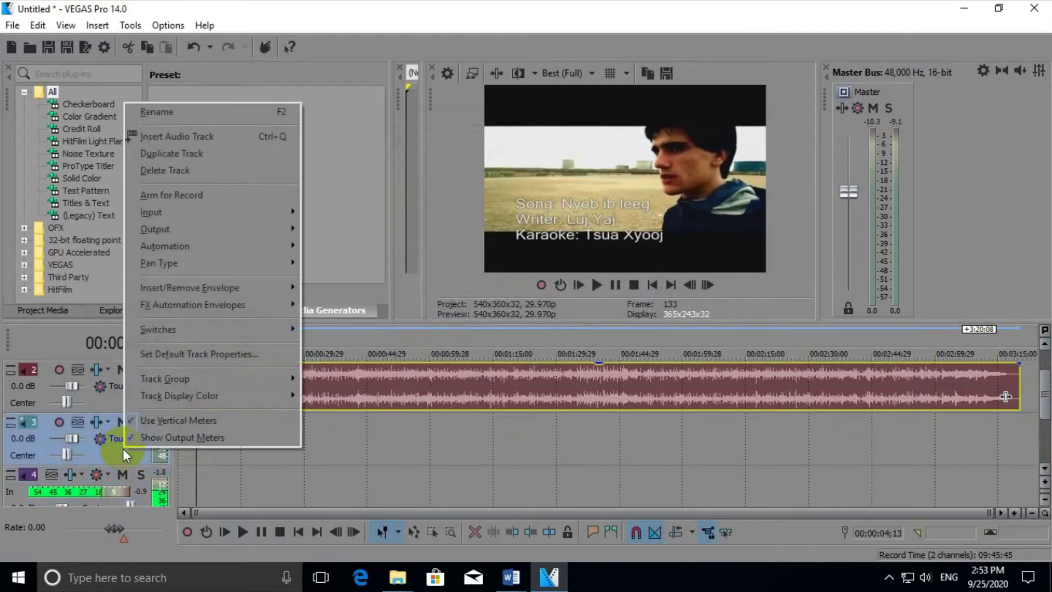
{"action": "left_click", "coordinate": [185, 170]}
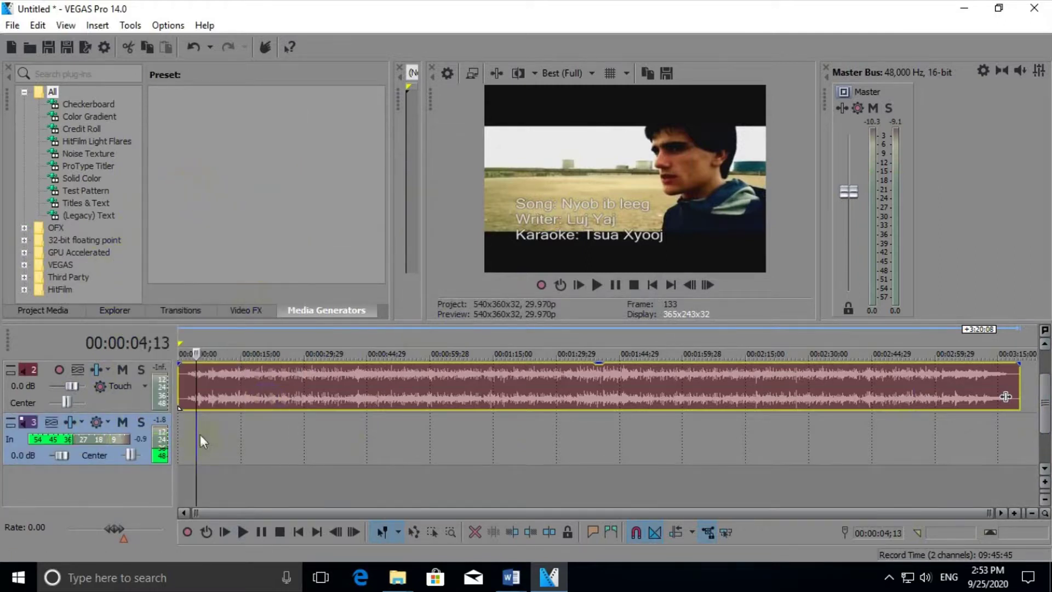
Record a full vocal take from the start of the project, stop near the music's end and keep the recorded file.
{"action": "key", "text": "ctrl+Home"}
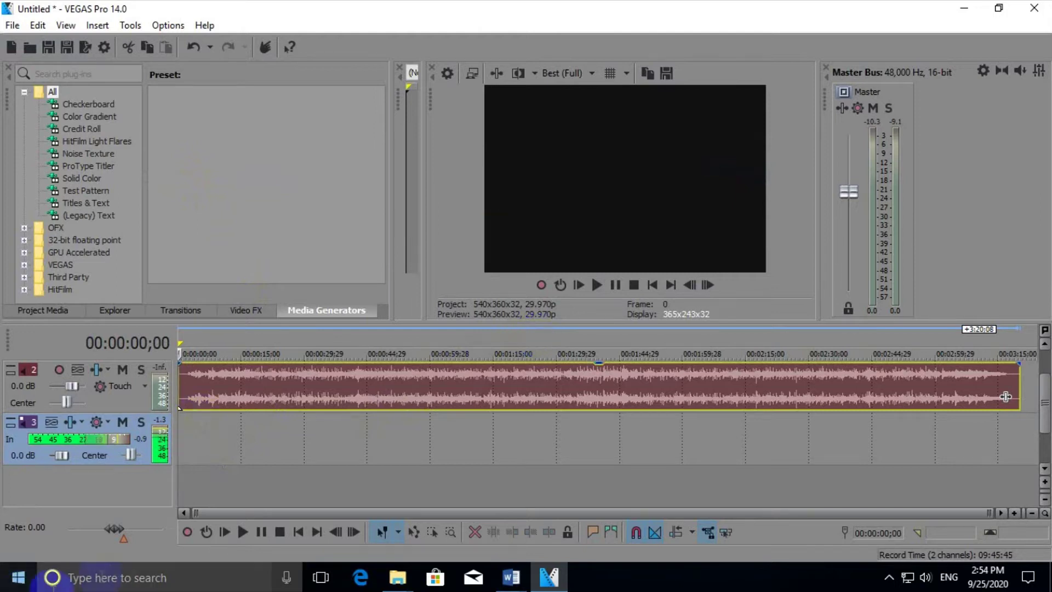
{"action": "left_click", "coordinate": [187, 531]}
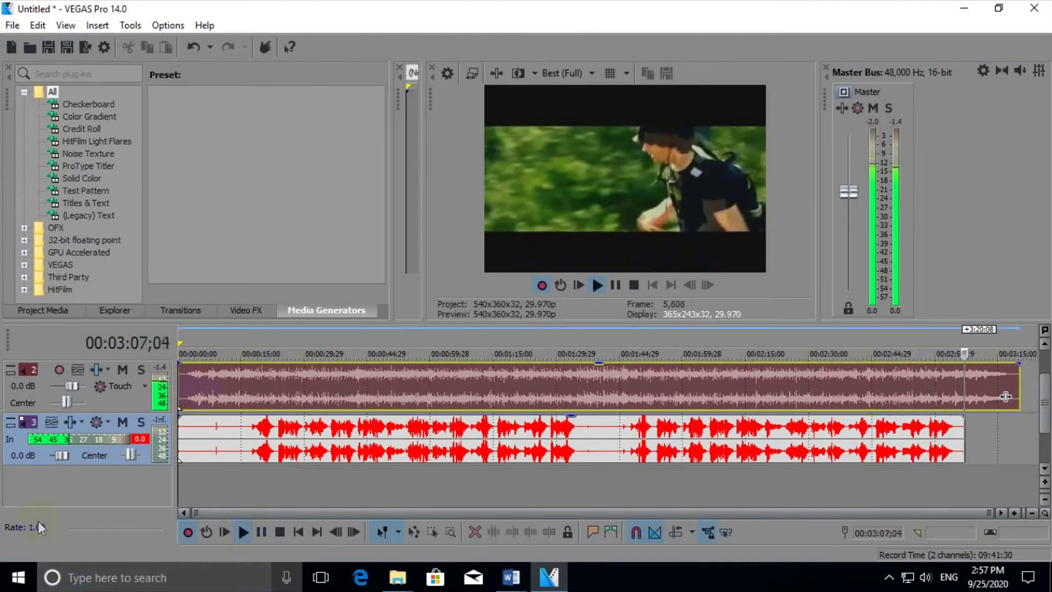
{"action": "left_click", "coordinate": [616, 286]}
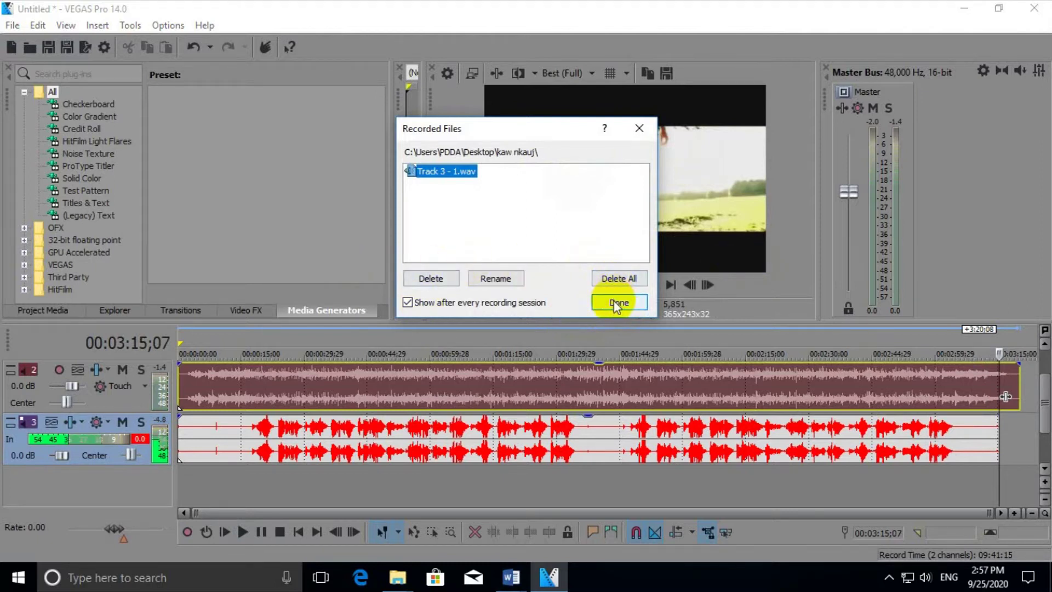
{"action": "left_click", "coordinate": [617, 304]}
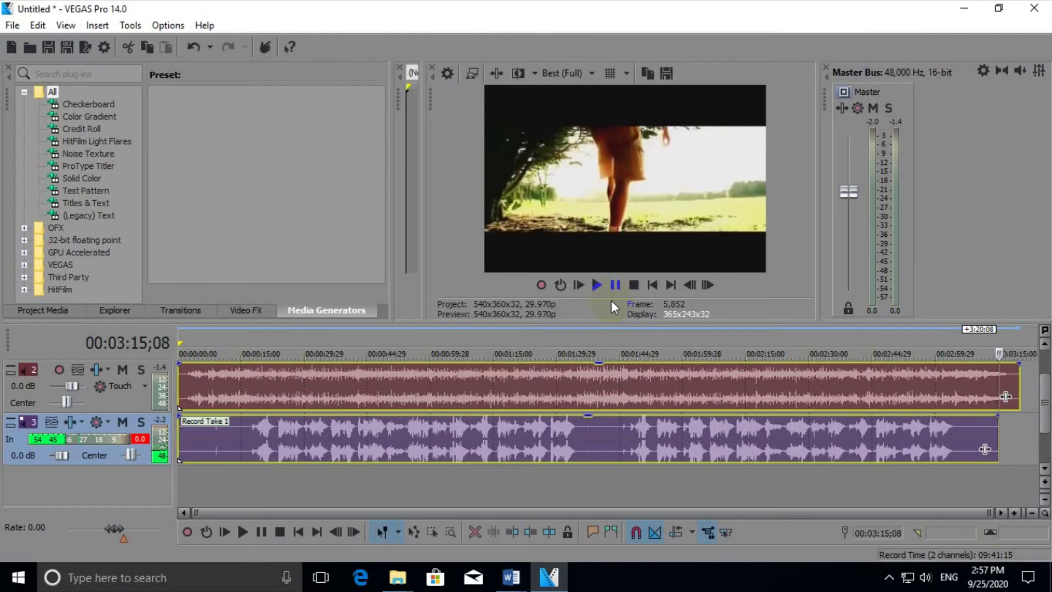
Play the recorded vocal with the music from near the start, adjusting the system speaker volume while listening, and pause near the end.
{"action": "left_click", "coordinate": [629, 285]}
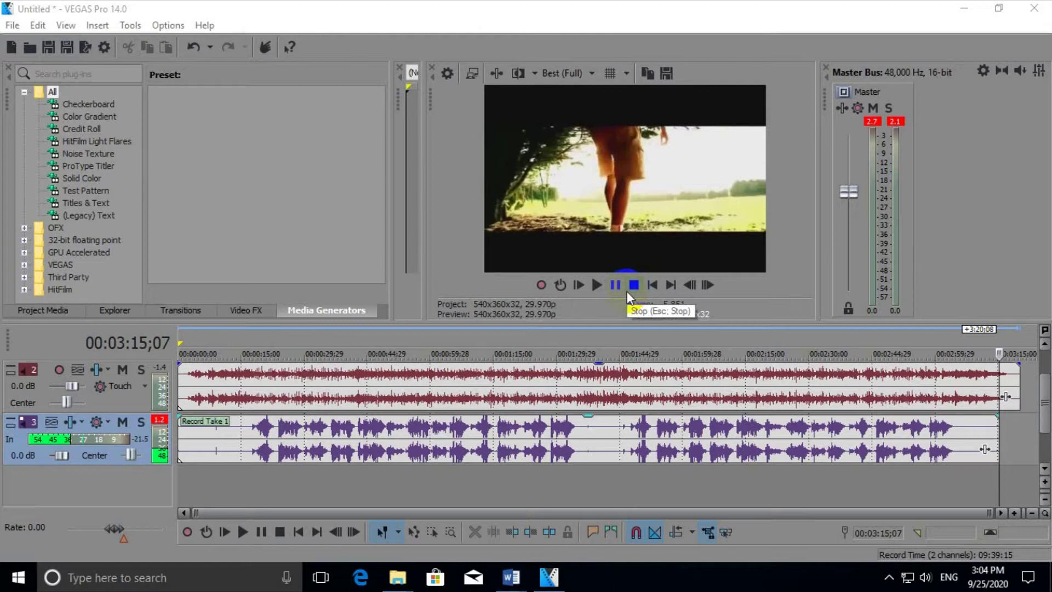
{"action": "left_click", "coordinate": [202, 481]}
{"action": "left_click_drag", "start_coordinate": [201, 481], "coordinate": [189, 482]}
{"action": "left_click", "coordinate": [596, 285]}
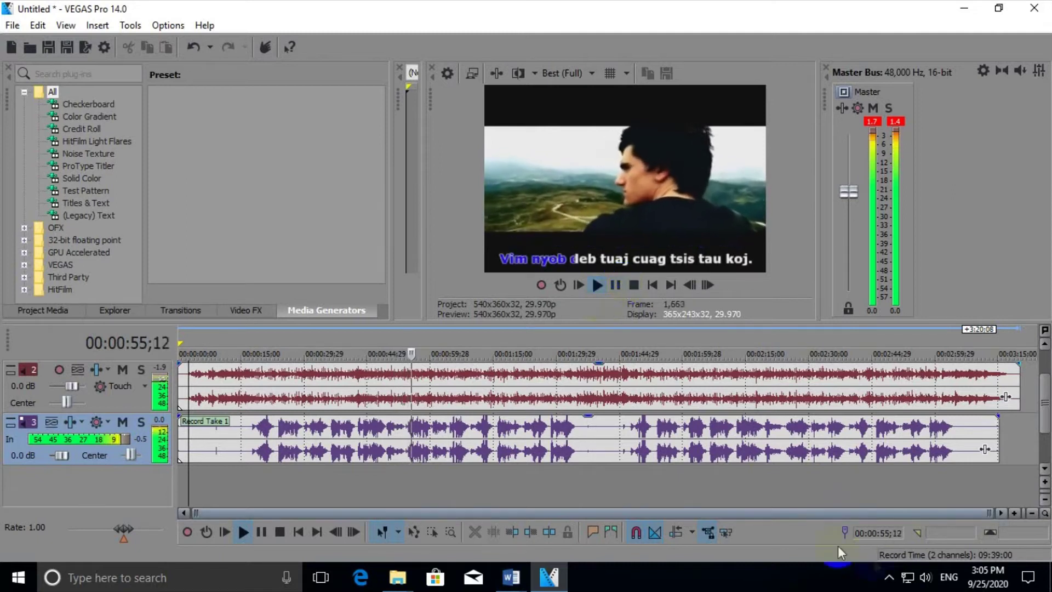
{"action": "left_click", "coordinate": [926, 577]}
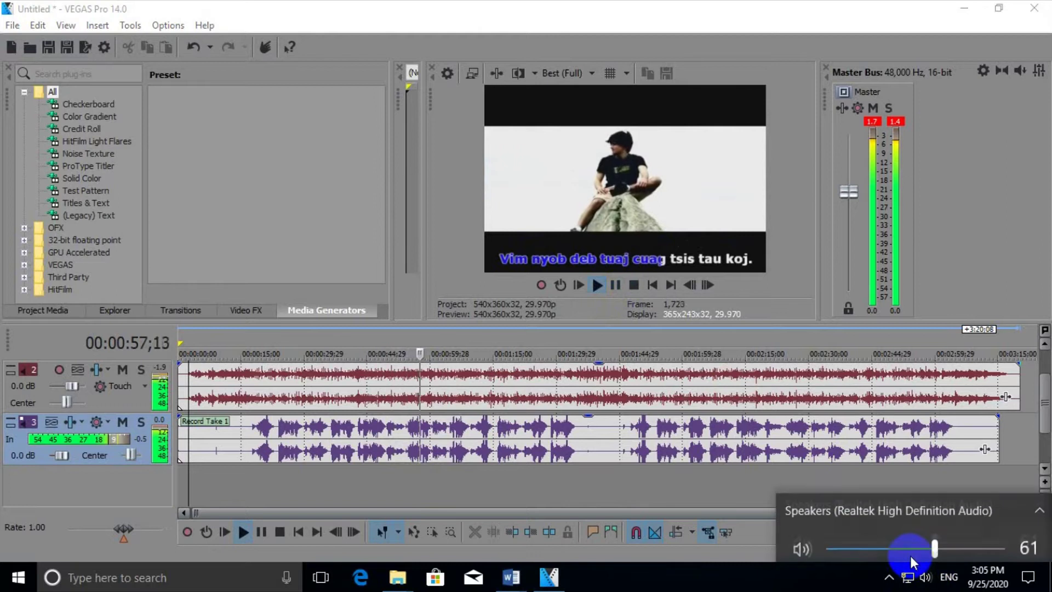
{"action": "left_click", "coordinate": [919, 541]}
{"action": "left_click", "coordinate": [855, 569]}
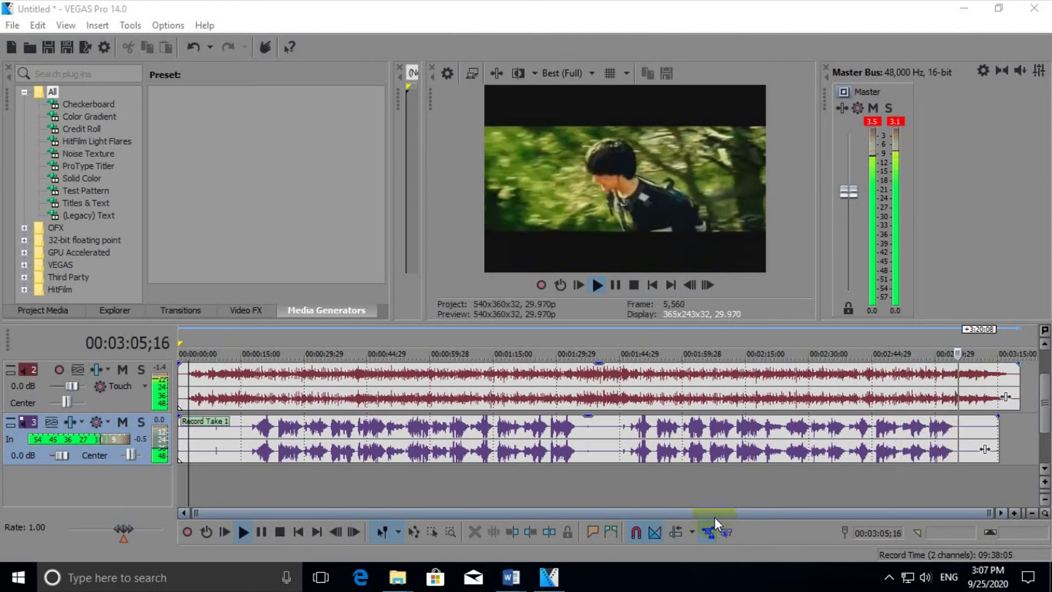
{"action": "left_click", "coordinate": [616, 286]}
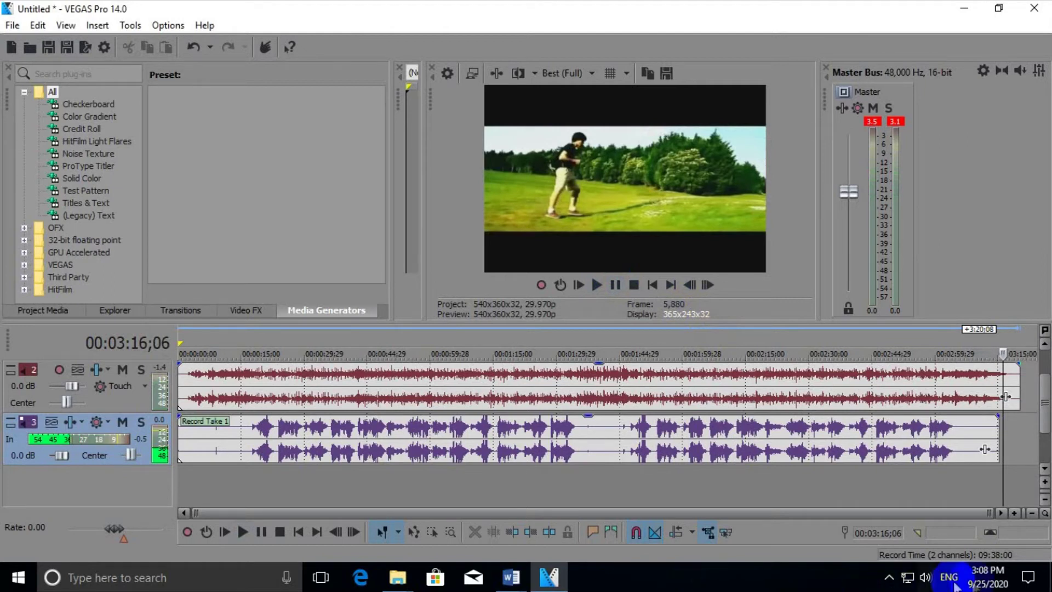
Add the Reverb plug-in as an event effect to the recorded vocal on track 3.
{"action": "left_click", "coordinate": [258, 456]}
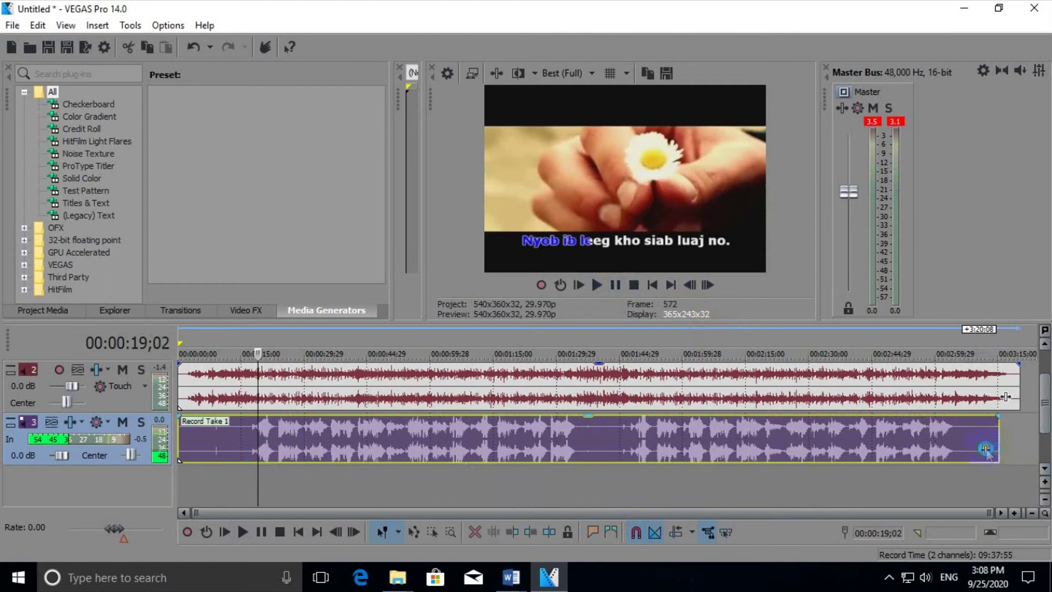
{"action": "left_click", "coordinate": [986, 450]}
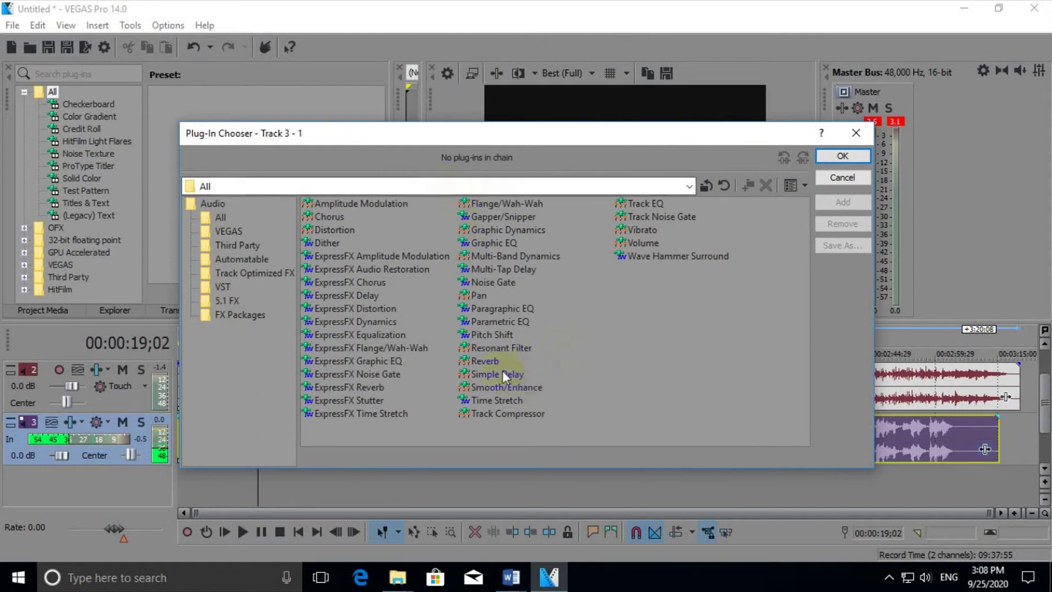
{"action": "left_click", "coordinate": [485, 360]}
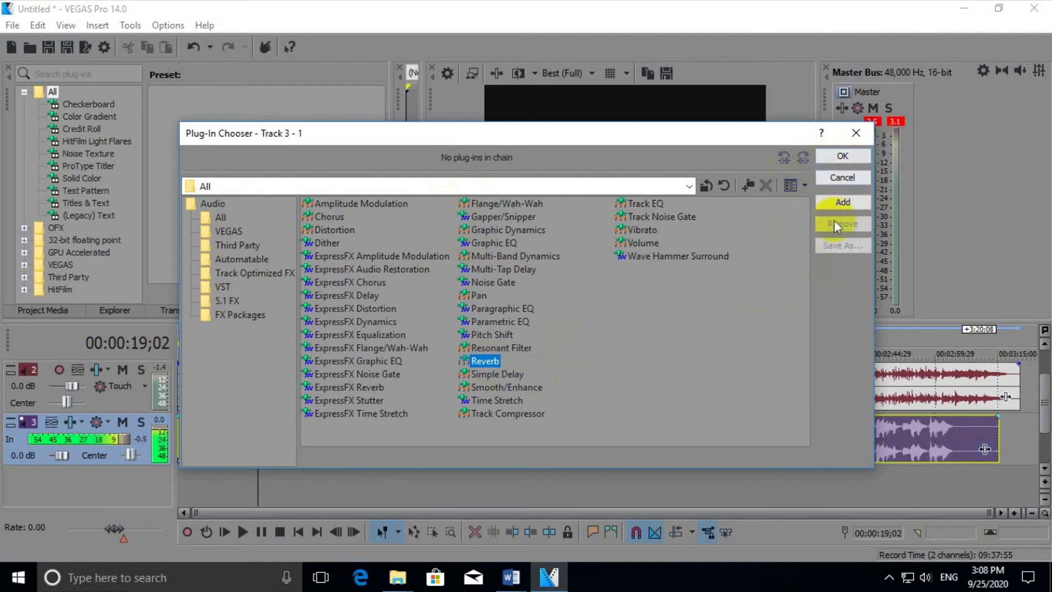
{"action": "left_click", "coordinate": [833, 205]}
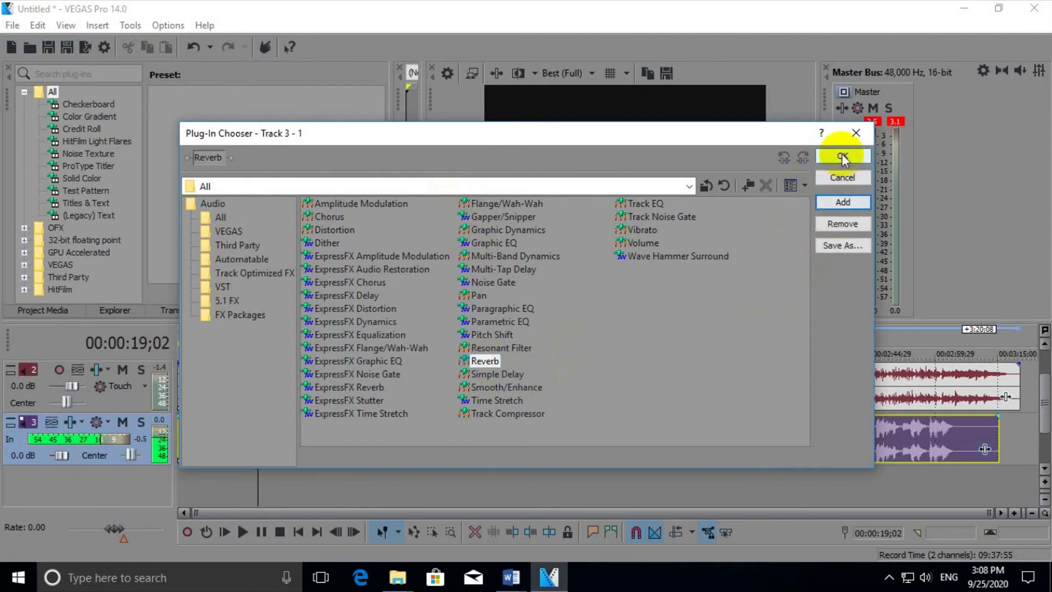
{"action": "left_click", "coordinate": [841, 157]}
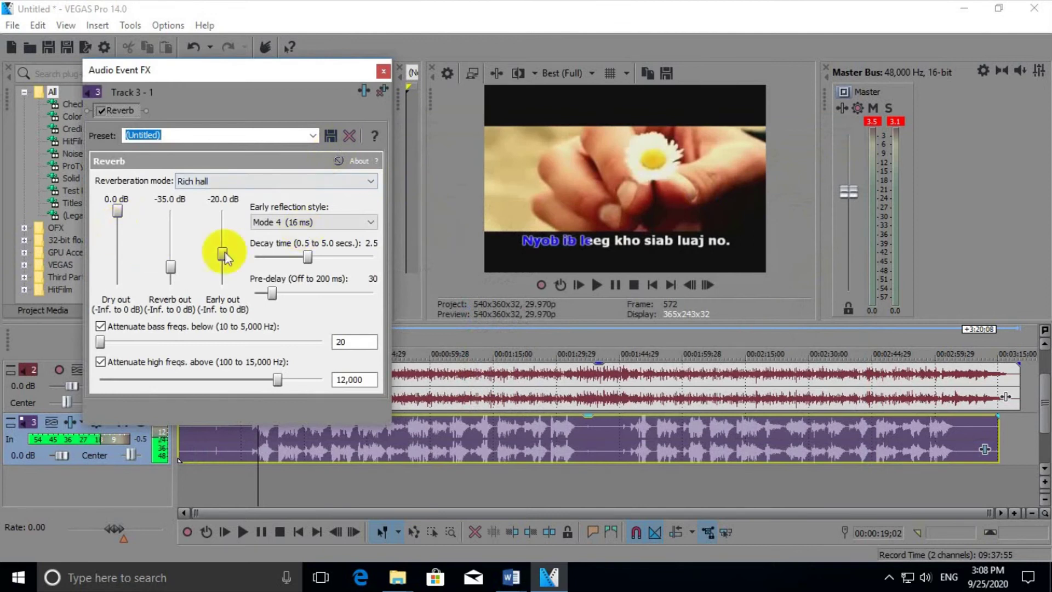
Preview the vocal with reverb briefly, and apply the "[Sys] Default all parameters" preset to the Reverb effect.
{"action": "left_click", "coordinate": [597, 285]}
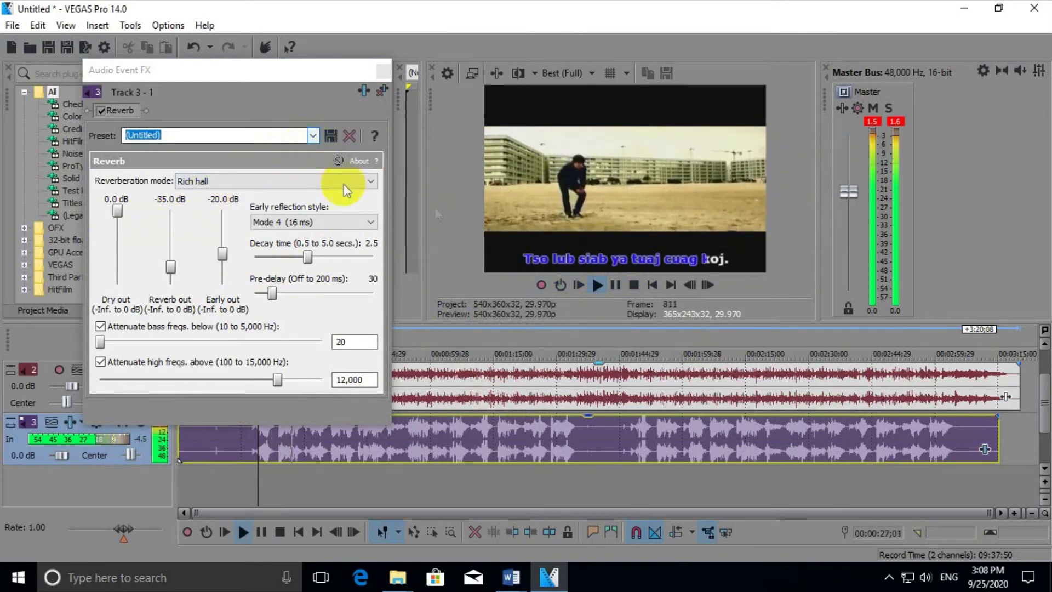
{"action": "left_click", "coordinate": [615, 284]}
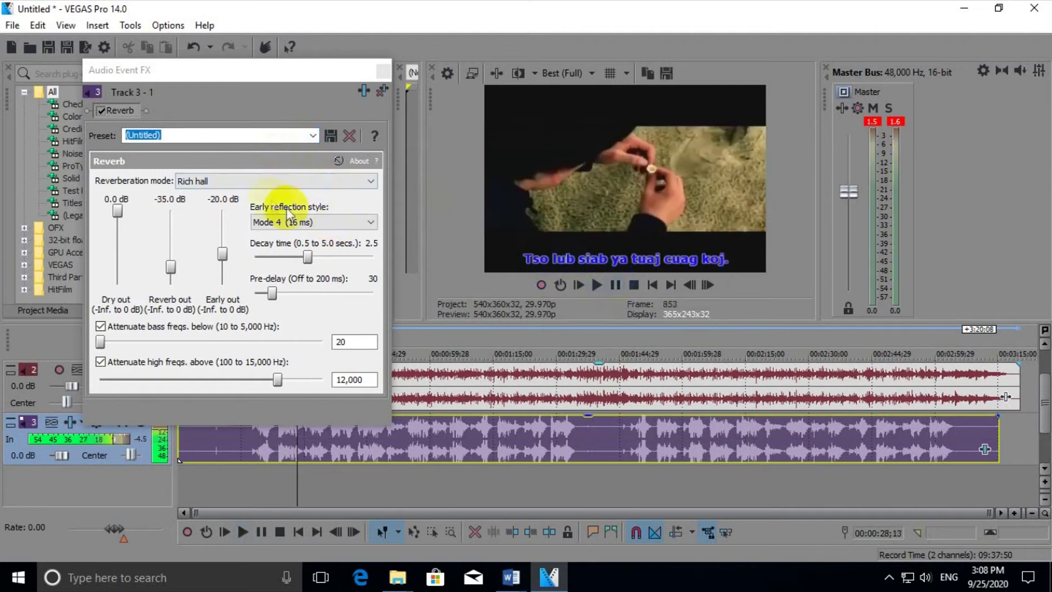
{"action": "left_click", "coordinate": [314, 134]}
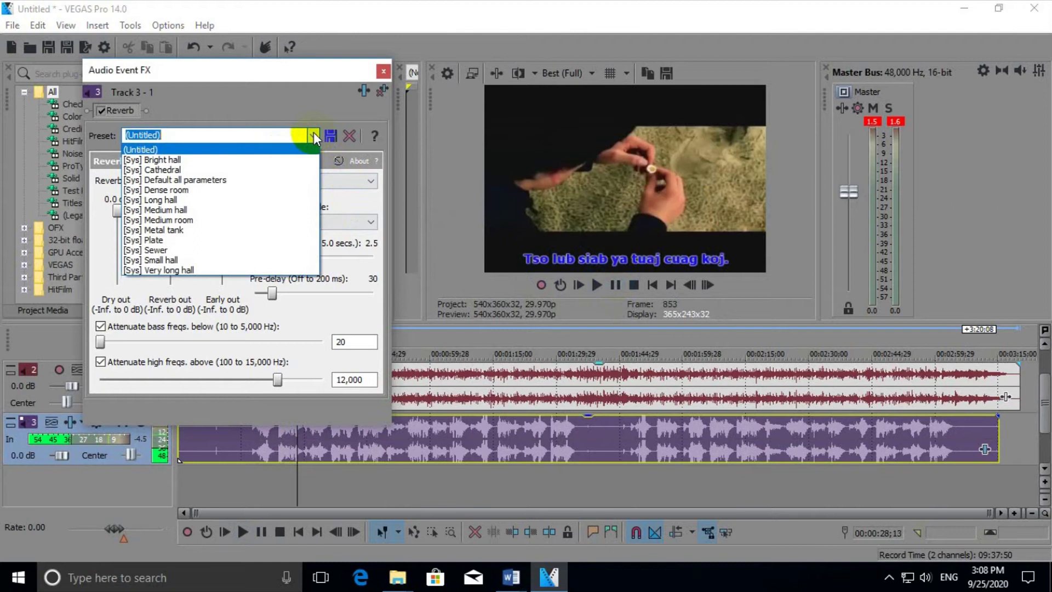
{"action": "left_click", "coordinate": [252, 182]}
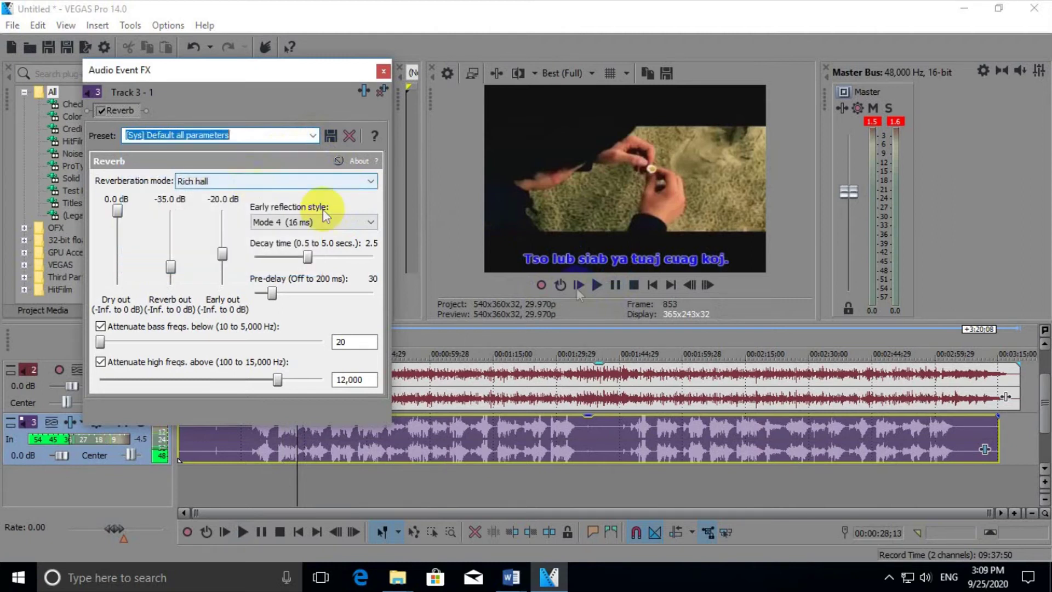
Listen to the vocal with the reverb preset, and lower the Reverb's Dry out level to -2.5 dB.
{"action": "left_click", "coordinate": [615, 286]}
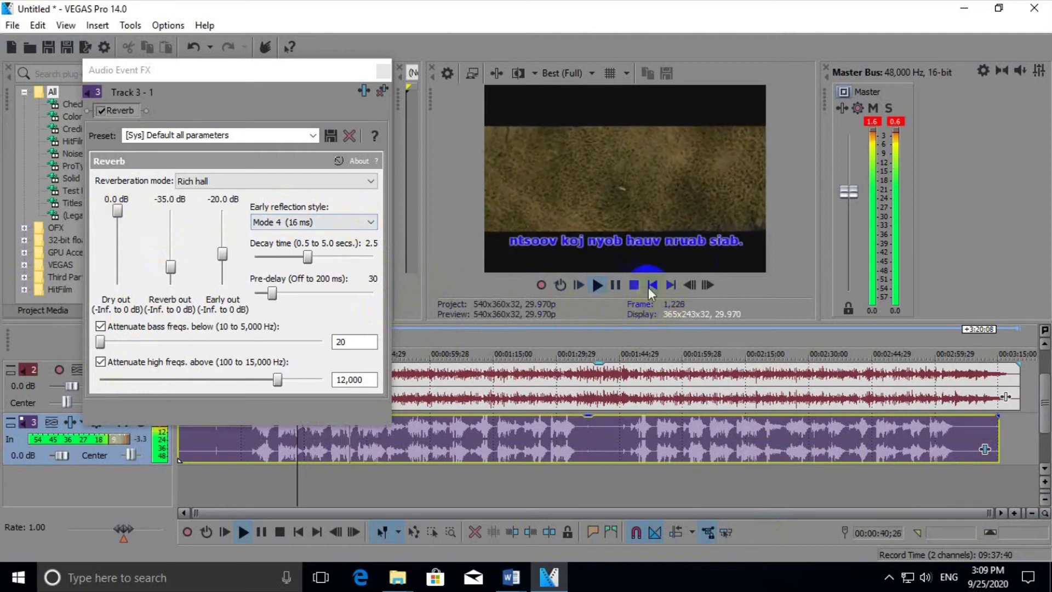
{"action": "left_click", "coordinate": [616, 286]}
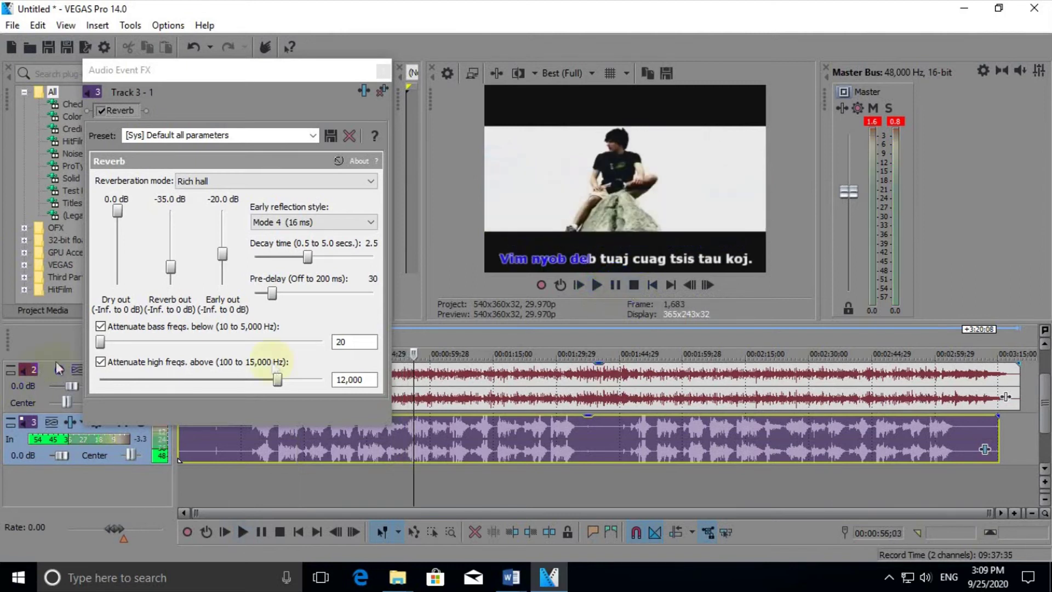
{"action": "left_click", "coordinate": [118, 208]}
{"action": "left_click_drag", "start_coordinate": [118, 209], "coordinate": [119, 225]}
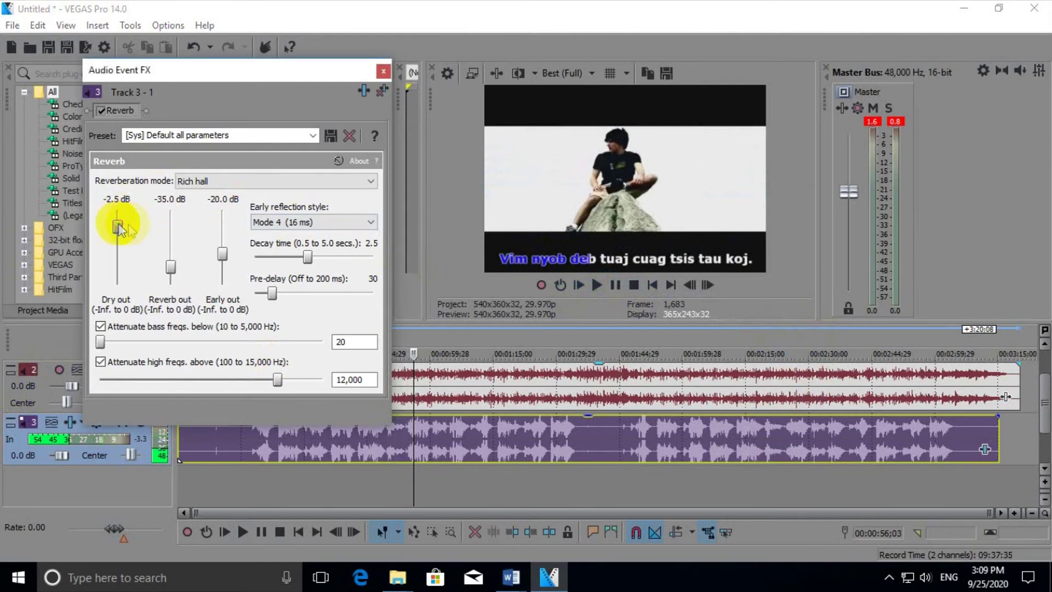
Play the vocal, raise the Reverb's Dry out level to -1.2 dB while listening, and pause playback.
{"action": "left_click", "coordinate": [597, 285]}
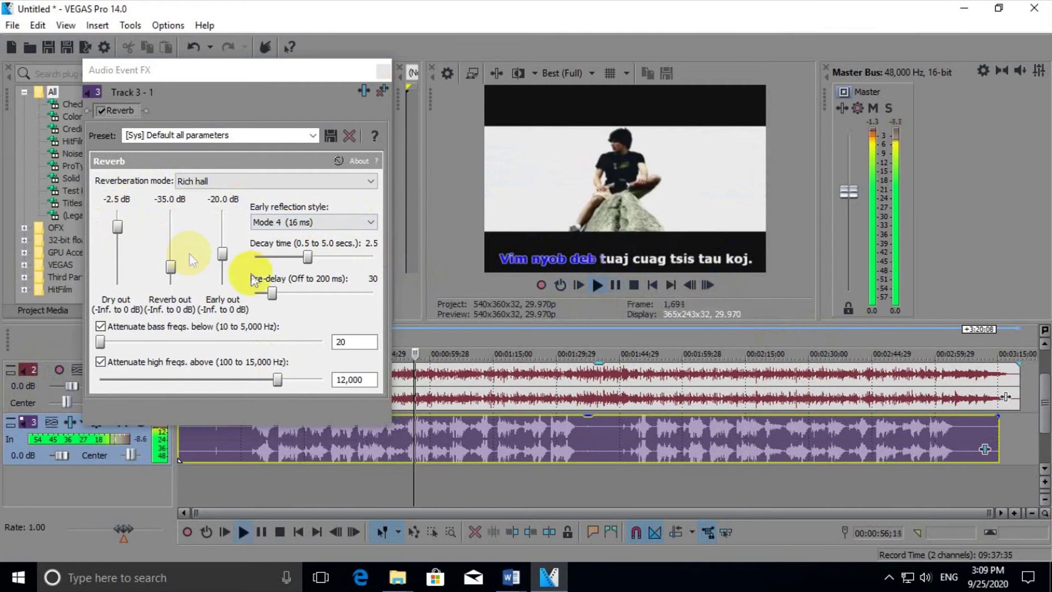
{"action": "left_click", "coordinate": [119, 226]}
{"action": "left_click_drag", "start_coordinate": [120, 237], "coordinate": [136, 216]}
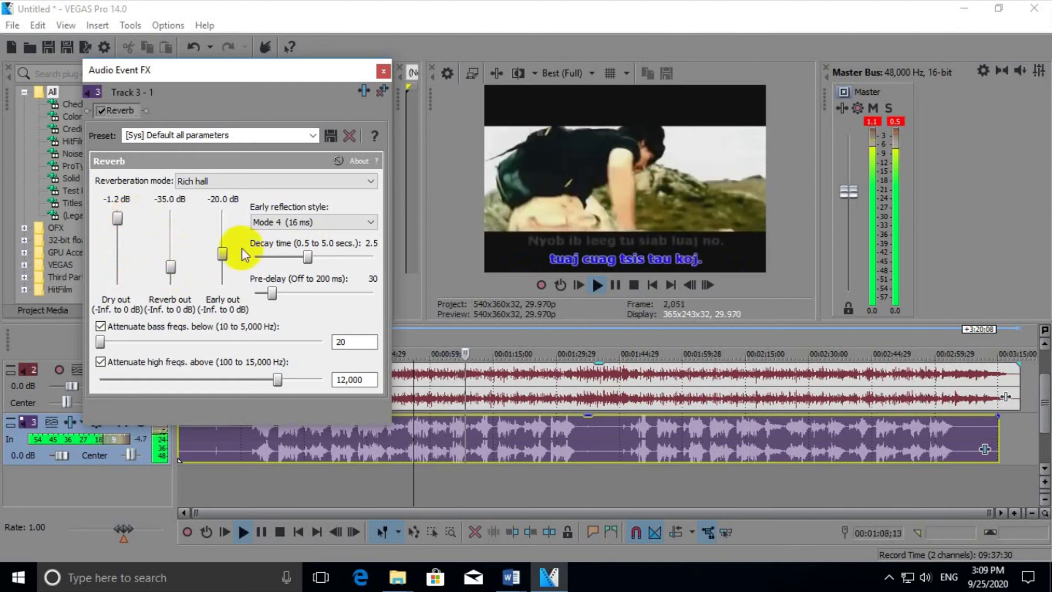
{"action": "left_click", "coordinate": [618, 285]}
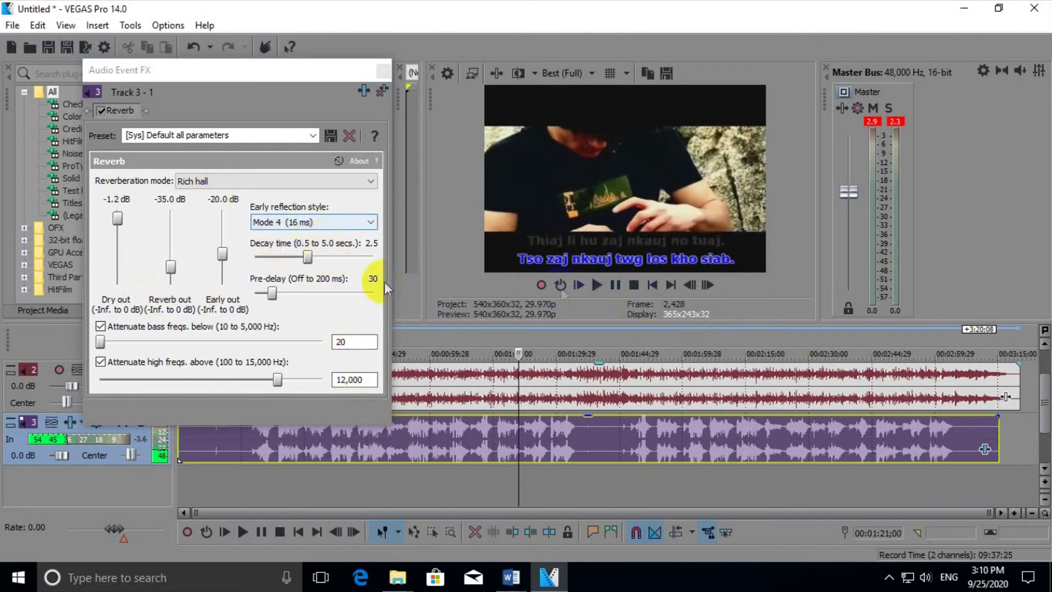
Resume playback and adjust the Reverb while listening, setting the pre-delay to 47 ms and the decay time to 2.1 seconds.
{"action": "left_click", "coordinate": [597, 285]}
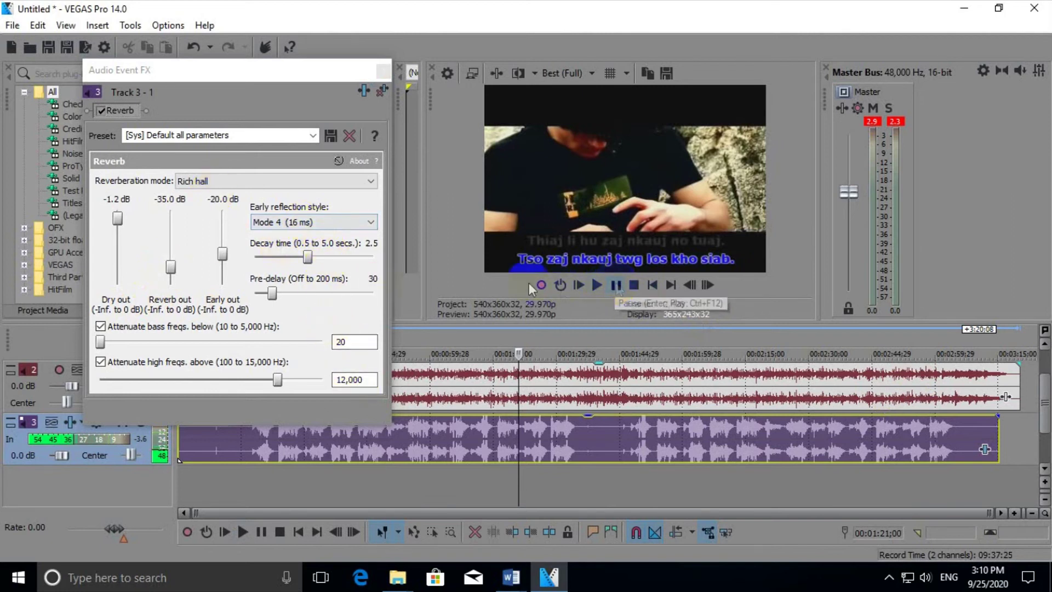
{"action": "left_click", "coordinate": [271, 294]}
{"action": "mouse_move", "coordinate": [271, 294]}
{"action": "left_mouse_down"}
{"action": "mouse_move", "coordinate": [350, 301]}
{"action": "mouse_move", "coordinate": [287, 301]}
{"action": "left_mouse_up"}
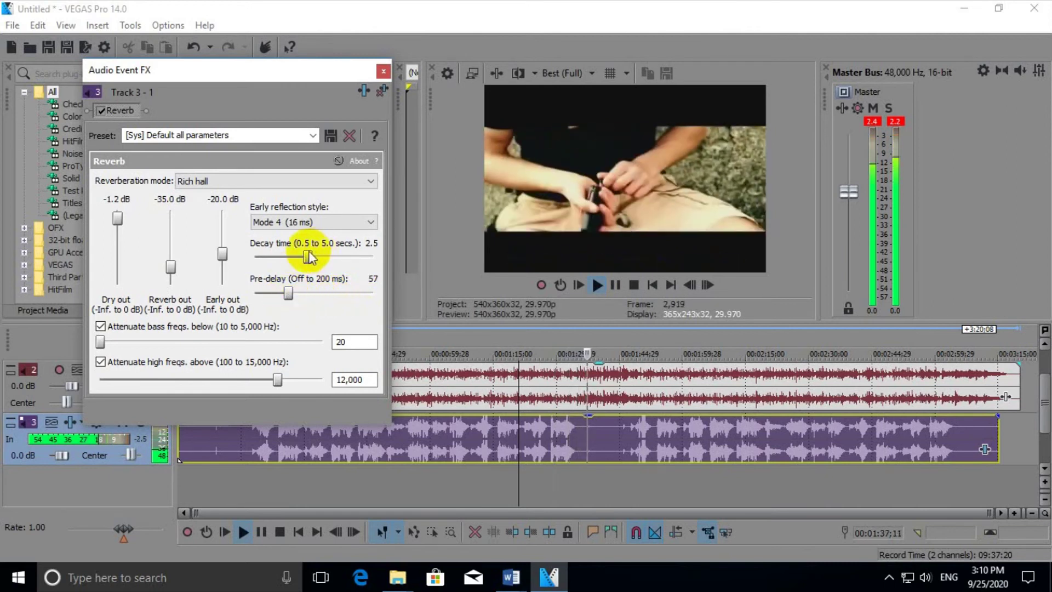
{"action": "left_click_drag", "start_coordinate": [307, 258], "coordinate": [277, 259]}
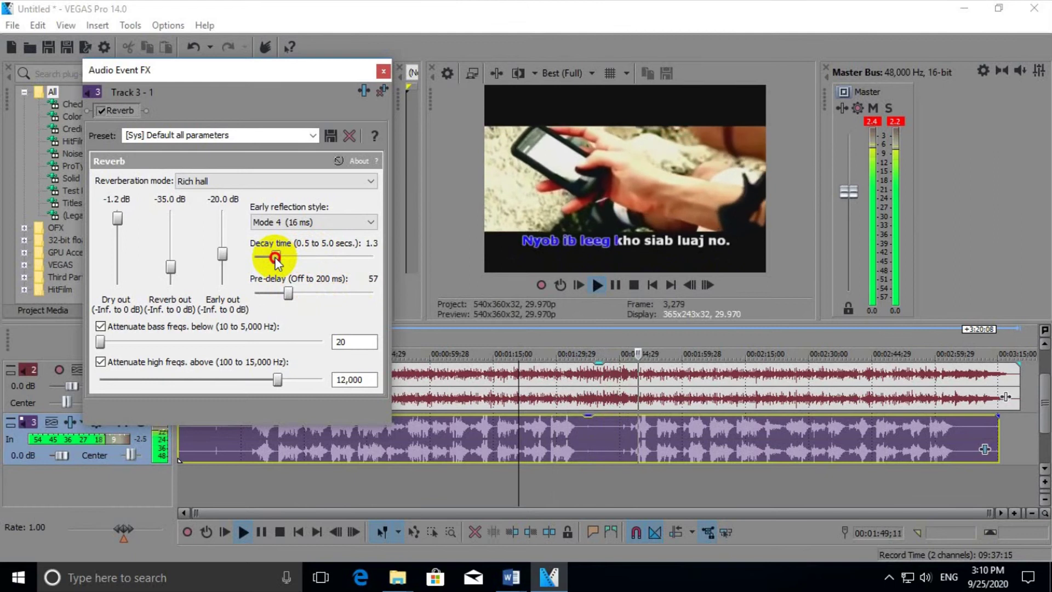
{"action": "left_click_drag", "start_coordinate": [276, 260], "coordinate": [281, 259]}
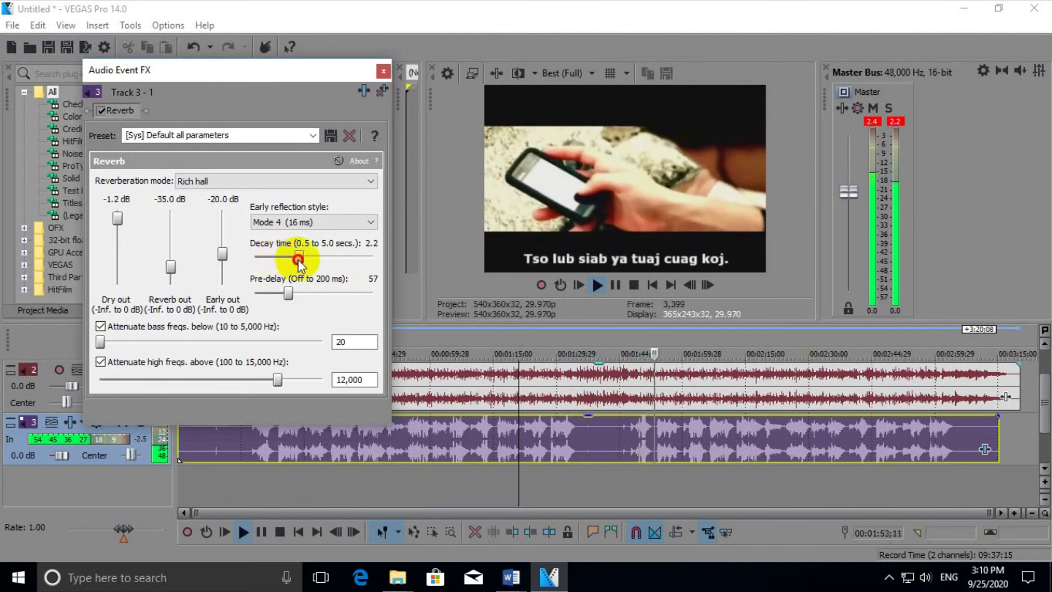
{"action": "left_click_drag", "start_coordinate": [298, 259], "coordinate": [298, 259]}
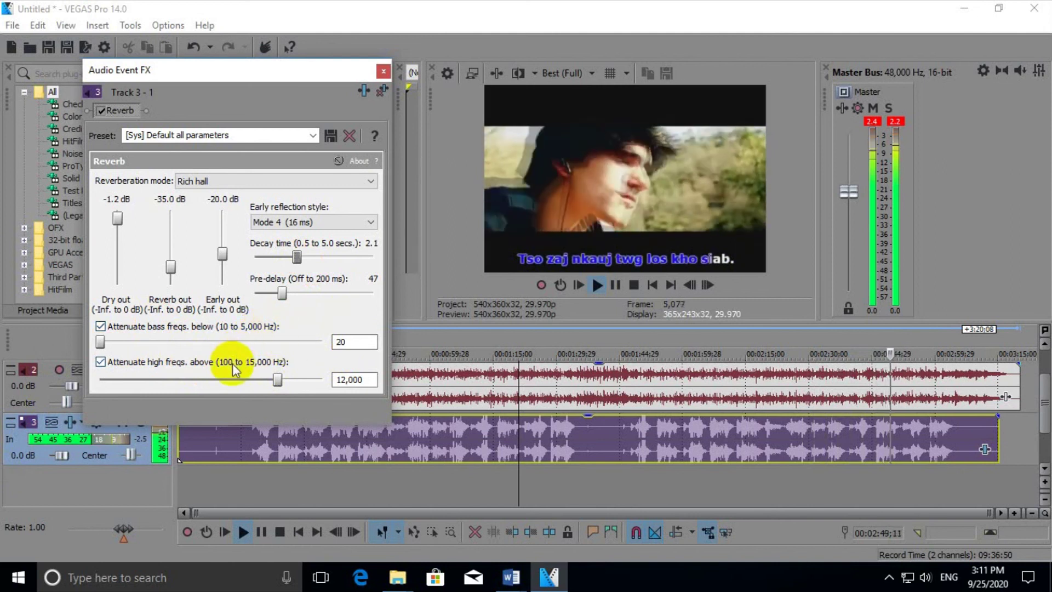
Try the Concert hall, Medium hall 1 and Warm space reverberation modes during playback, and close the effect window.
{"action": "left_click", "coordinate": [328, 181]}
{"action": "scroll", "coordinate": [282, 217], "scroll_direction": "up", "scroll_amount": 1}
{"action": "left_click", "coordinate": [282, 217]}
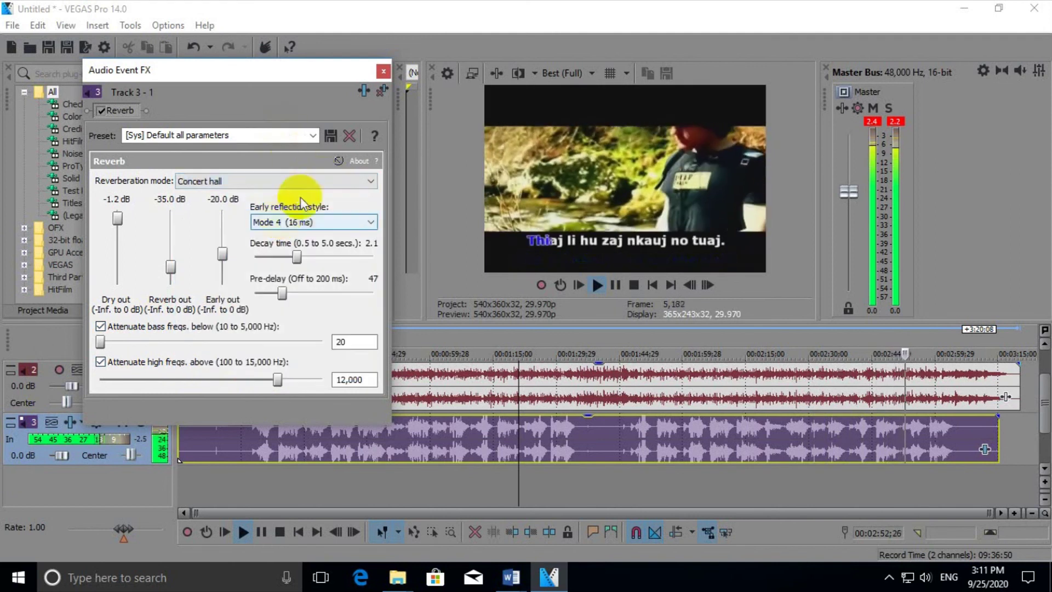
{"action": "left_click", "coordinate": [331, 182]}
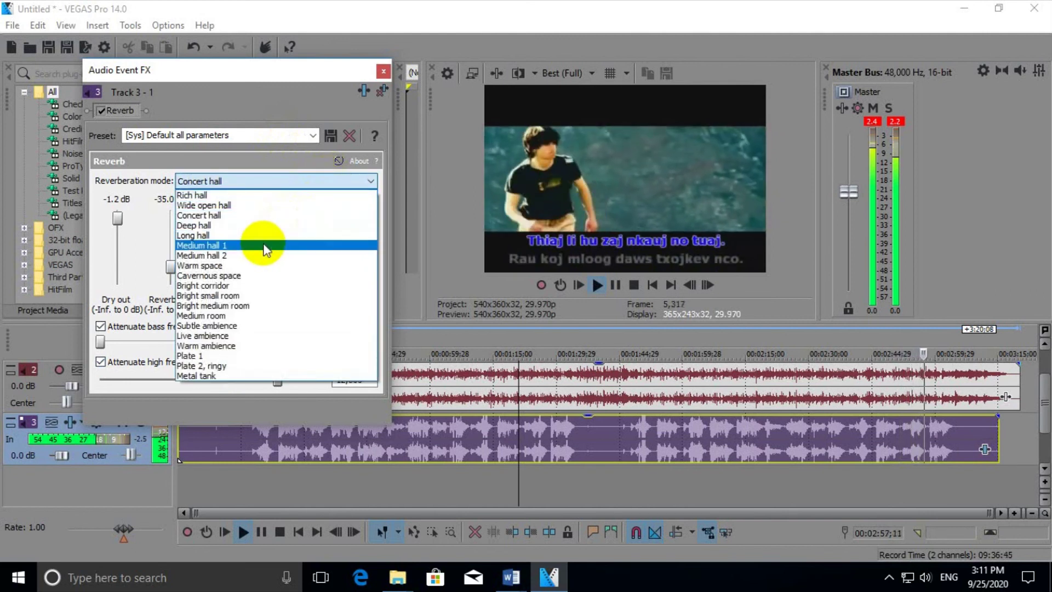
{"action": "left_click", "coordinate": [266, 247]}
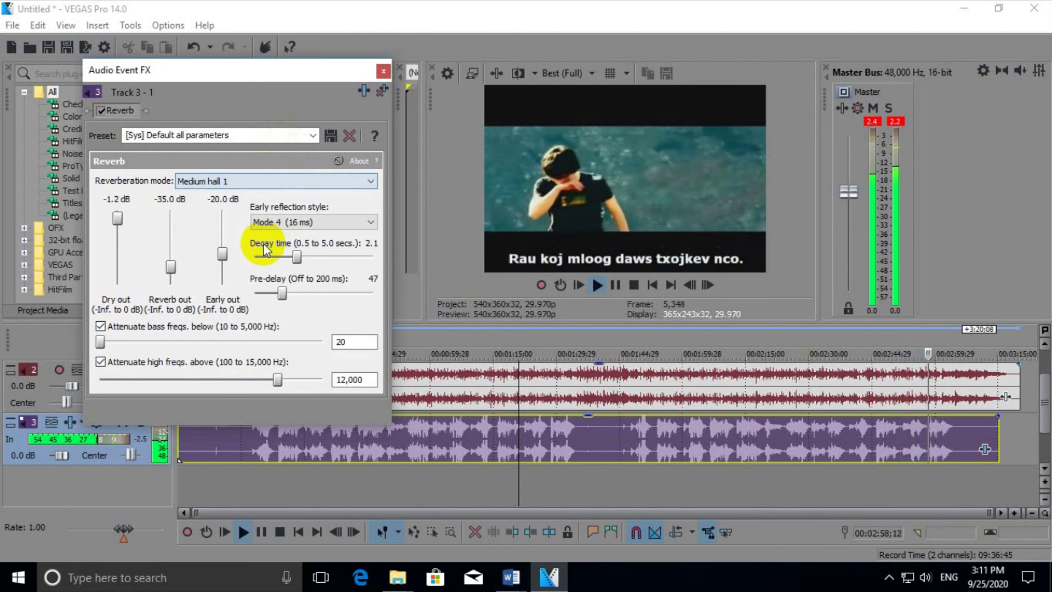
{"action": "left_click", "coordinate": [304, 183]}
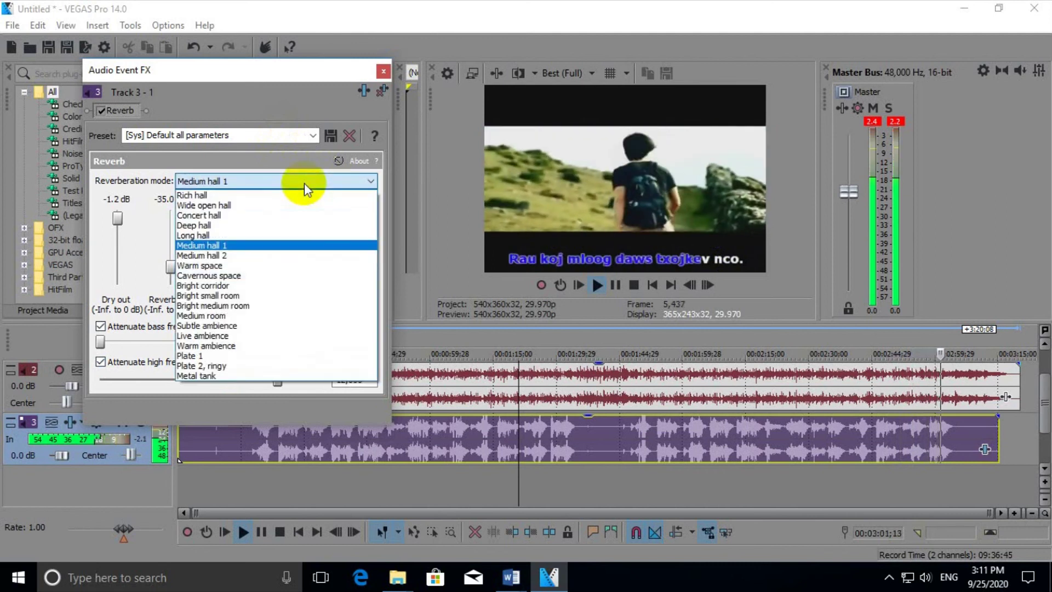
{"action": "left_click", "coordinate": [268, 266]}
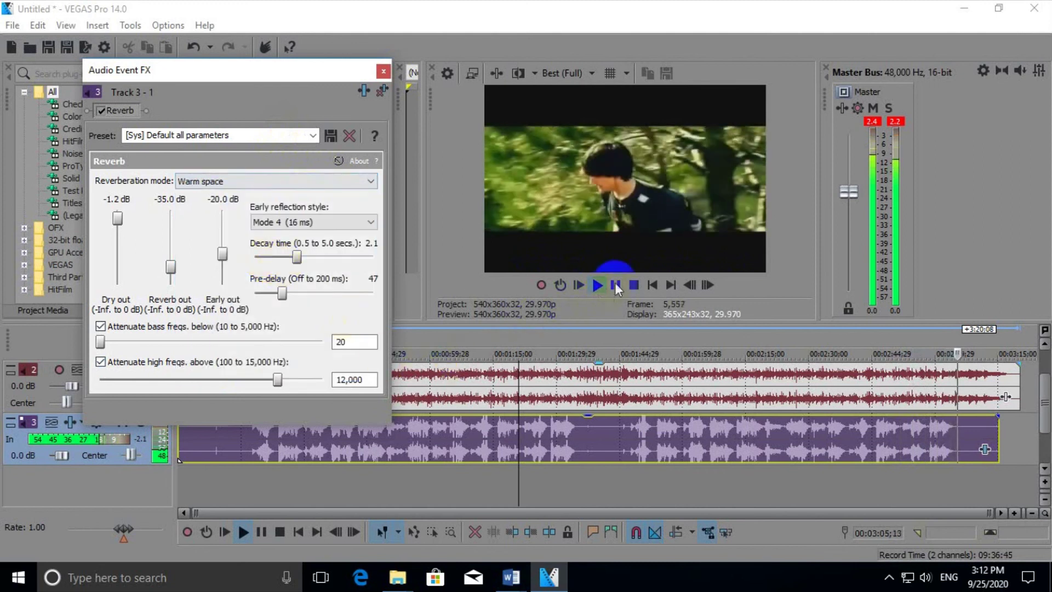
{"action": "left_click", "coordinate": [383, 71]}
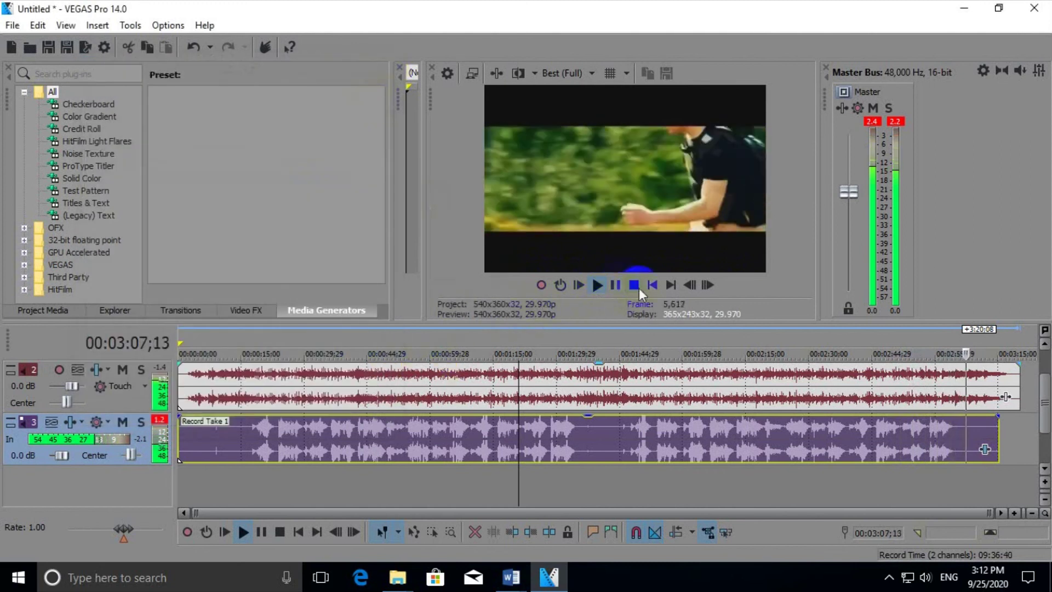
Pause playback and replay the vocal from about 16 seconds on the timeline.
{"action": "left_click", "coordinate": [615, 284]}
{"action": "left_click", "coordinate": [245, 429]}
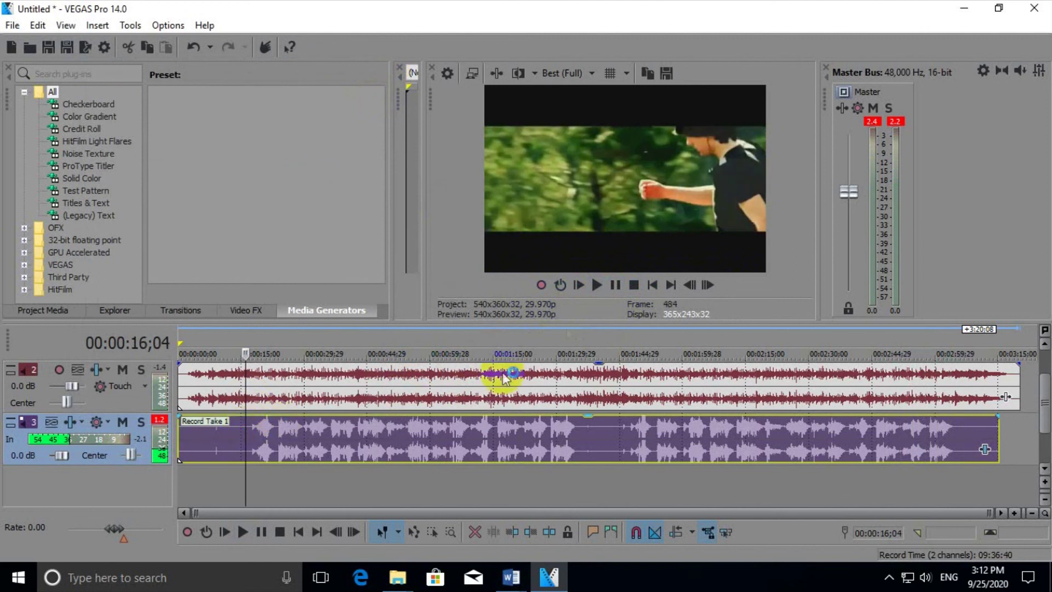
{"action": "left_click", "coordinate": [617, 284]}
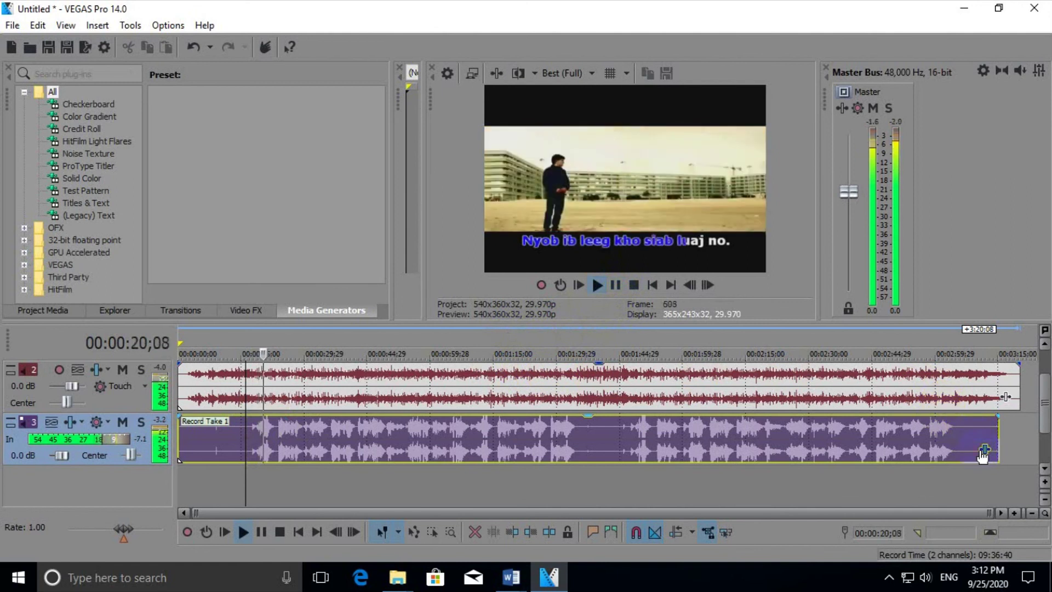
Reopen the vocal's event effects, compare Medium room, set the reverberation mode to Bright medium room, and pause and close the effect window after listening.
{"action": "left_click", "coordinate": [948, 427]}
{"action": "left_click", "coordinate": [318, 183]}
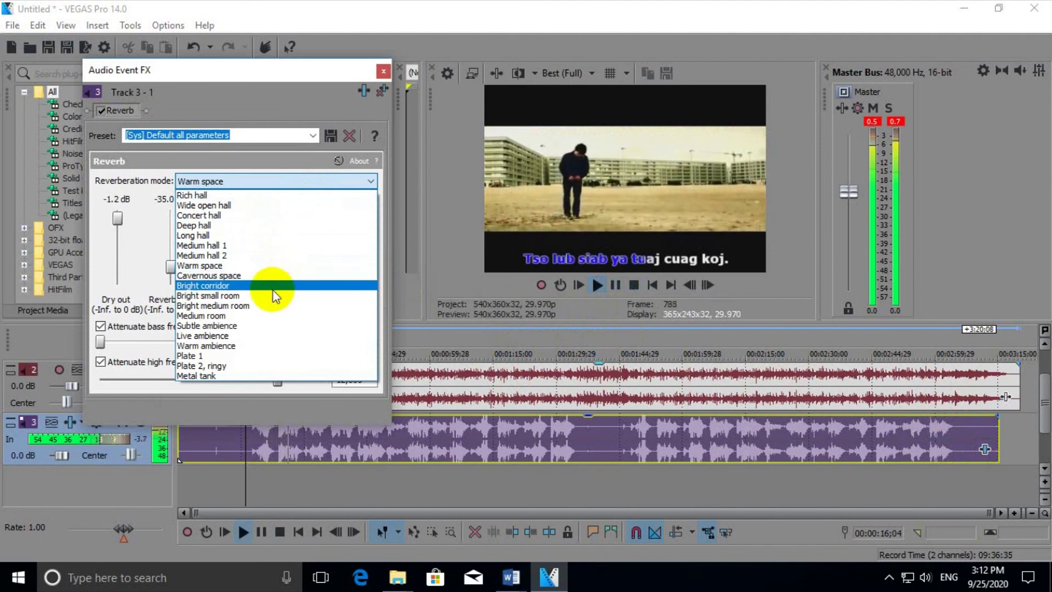
{"action": "left_click", "coordinate": [261, 312]}
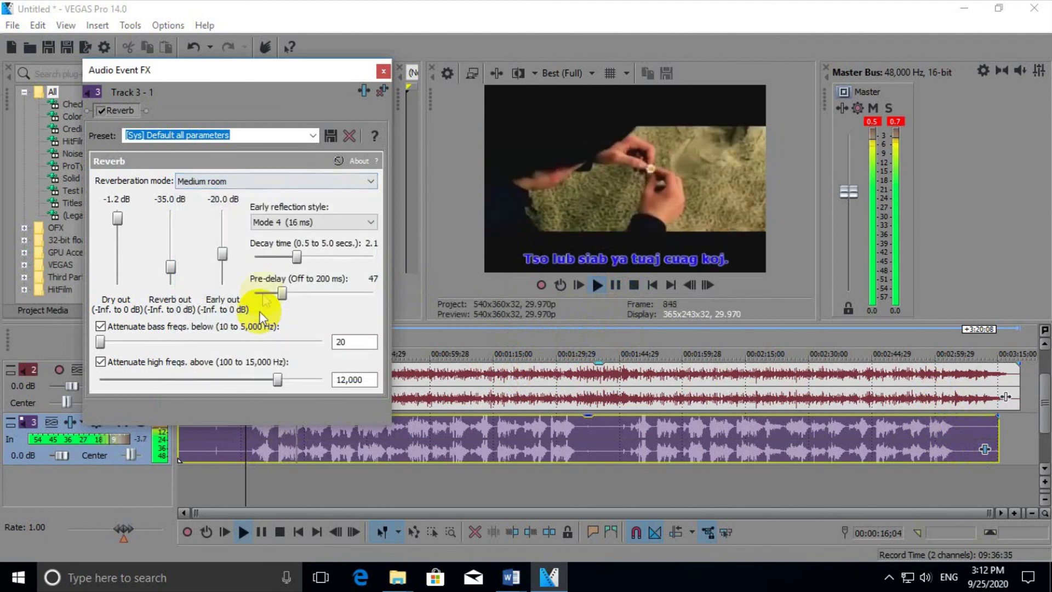
{"action": "left_click", "coordinate": [292, 188]}
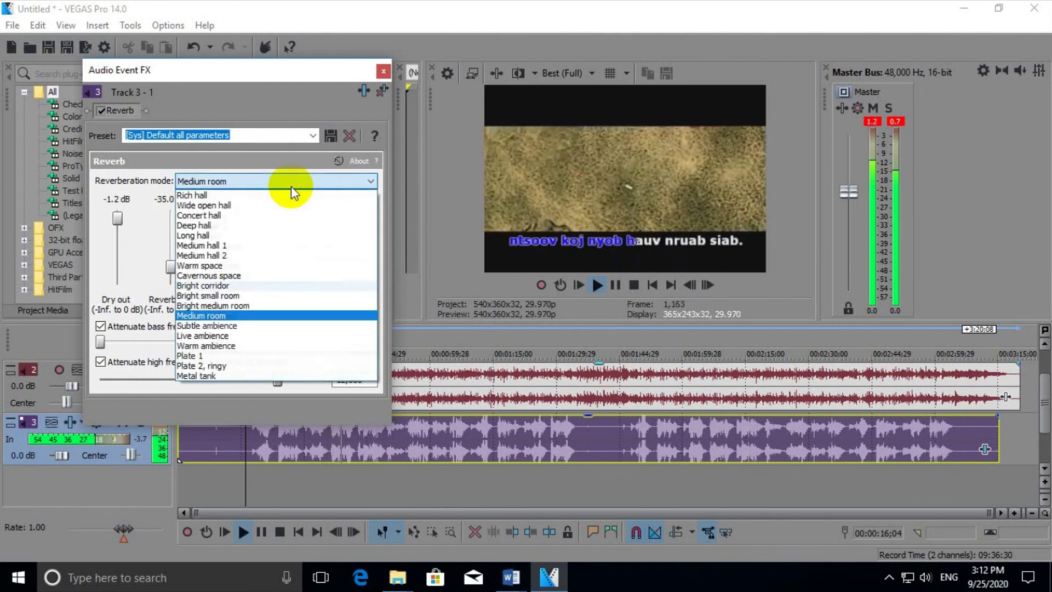
{"action": "left_click", "coordinate": [255, 305]}
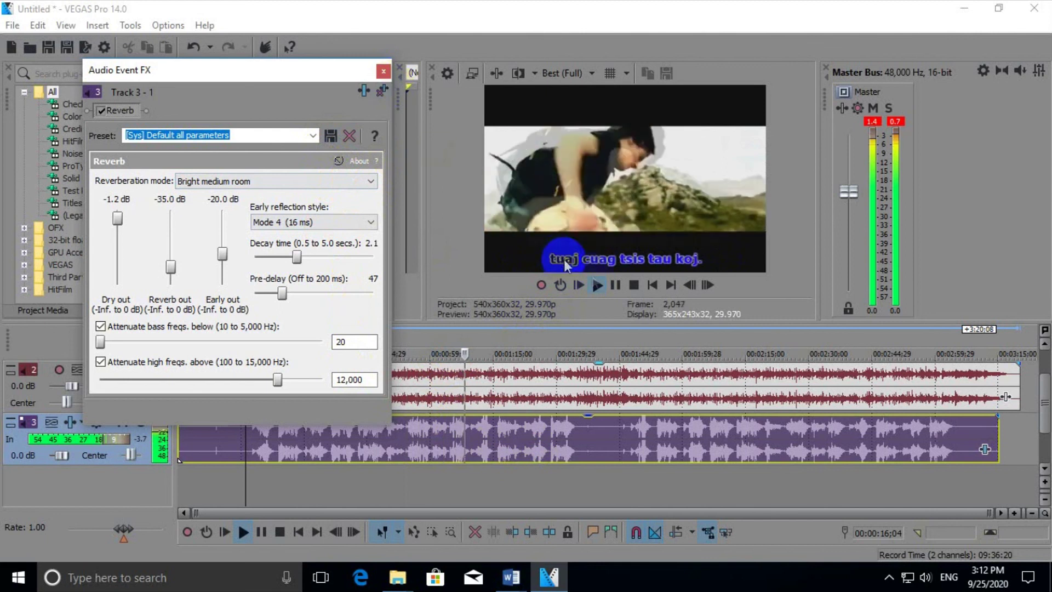
{"action": "left_click", "coordinate": [616, 285]}
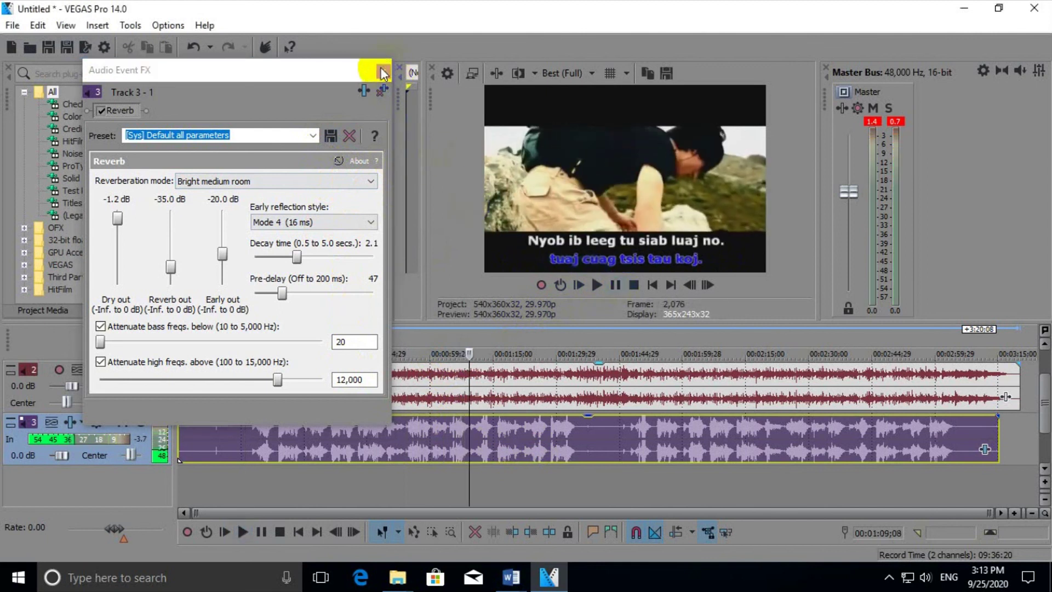
{"action": "left_click", "coordinate": [384, 72]}
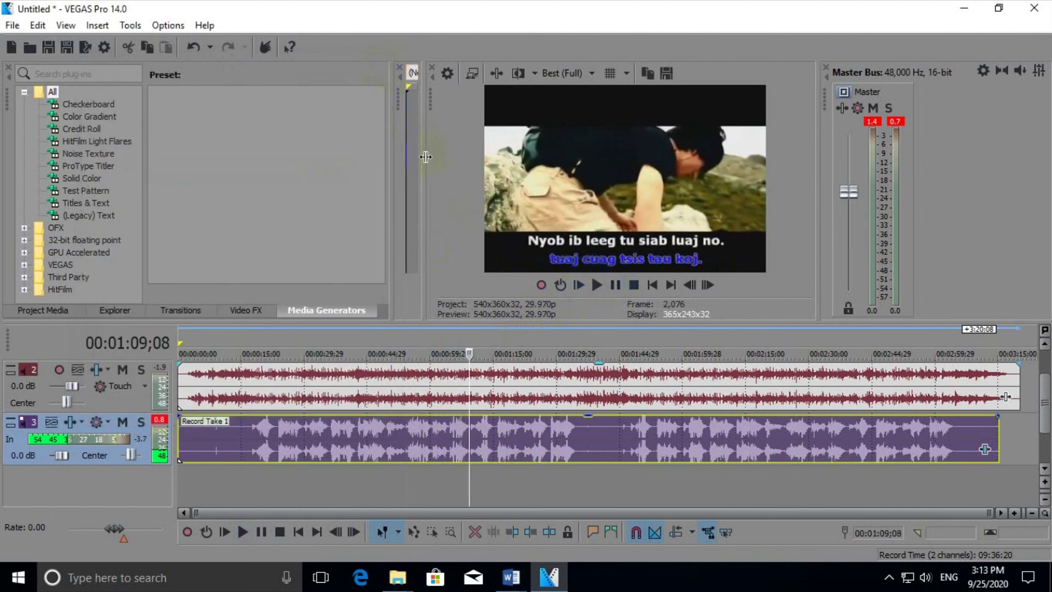